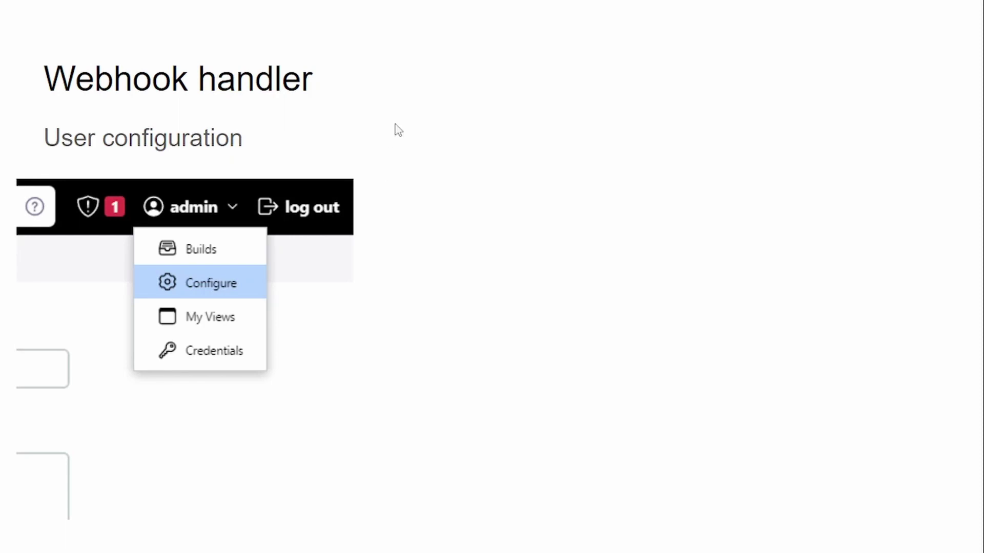
left_click(417, 251)
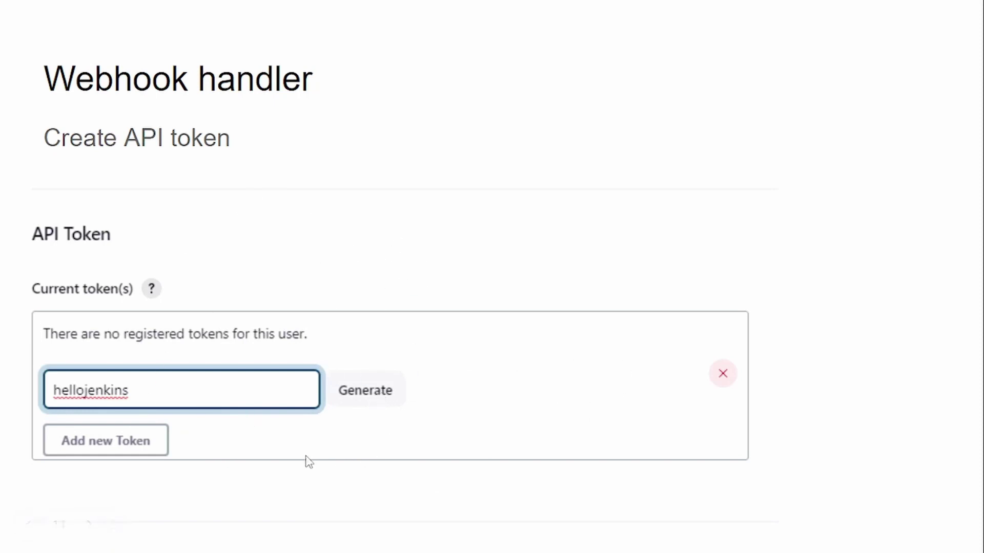
key("Right")
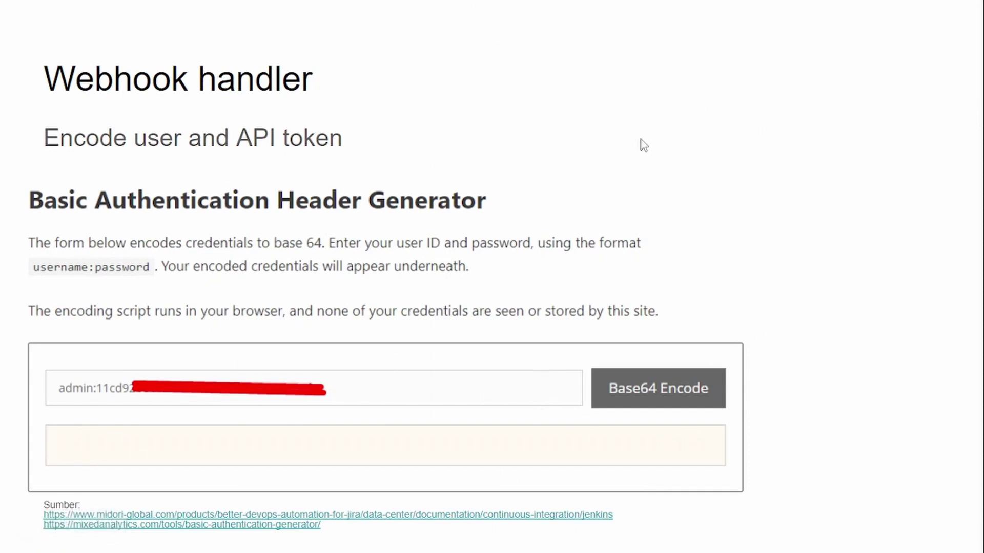
key("Right")
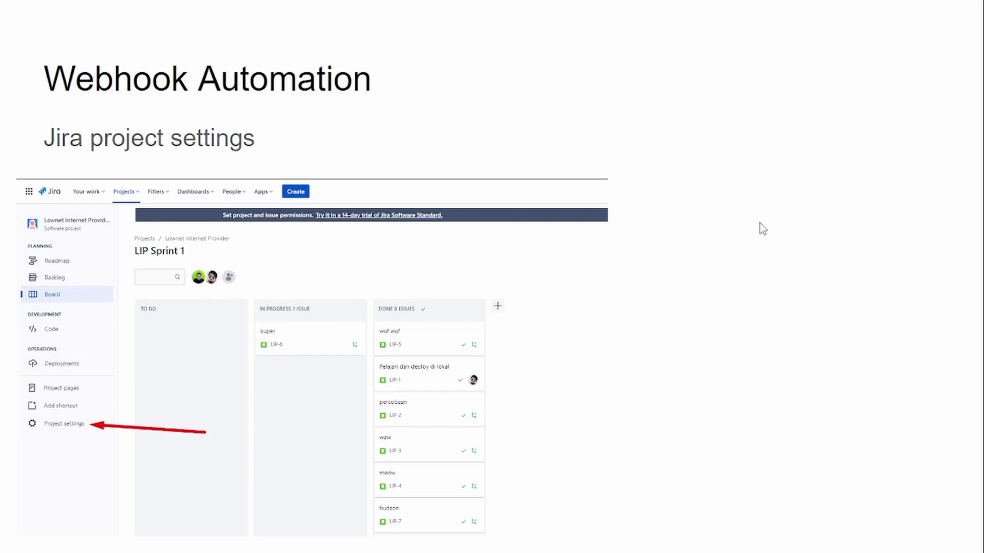
left_click(694, 220)
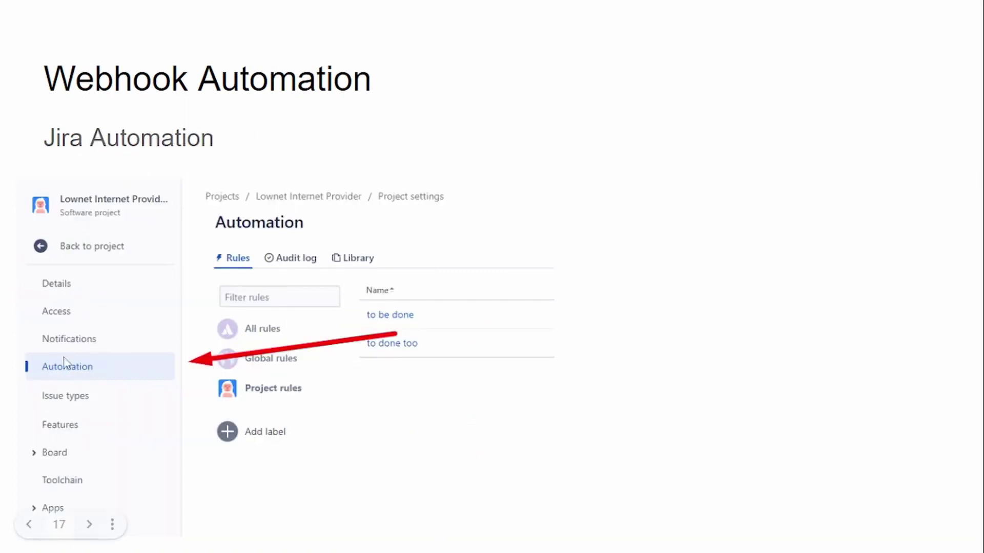
left_click(555, 328)
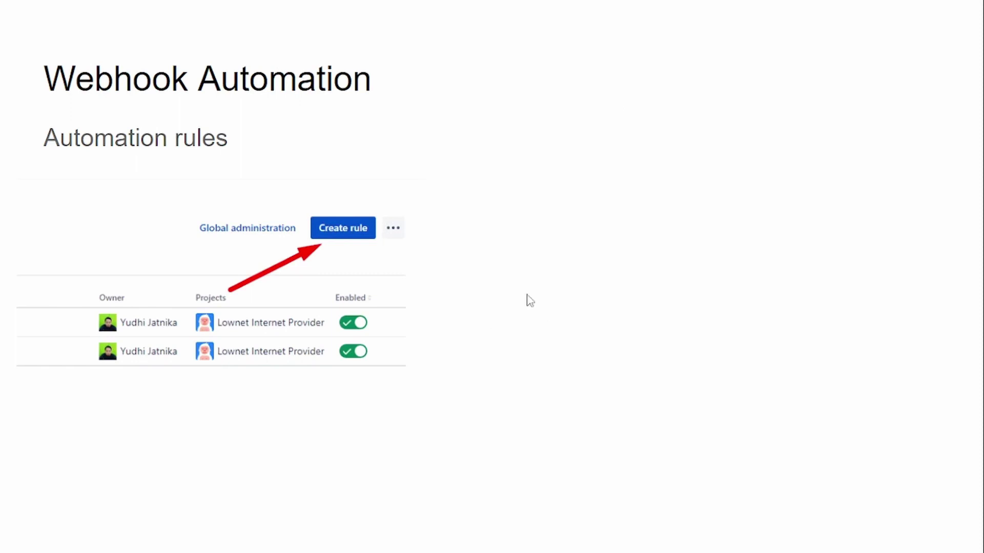
left_click(517, 220)
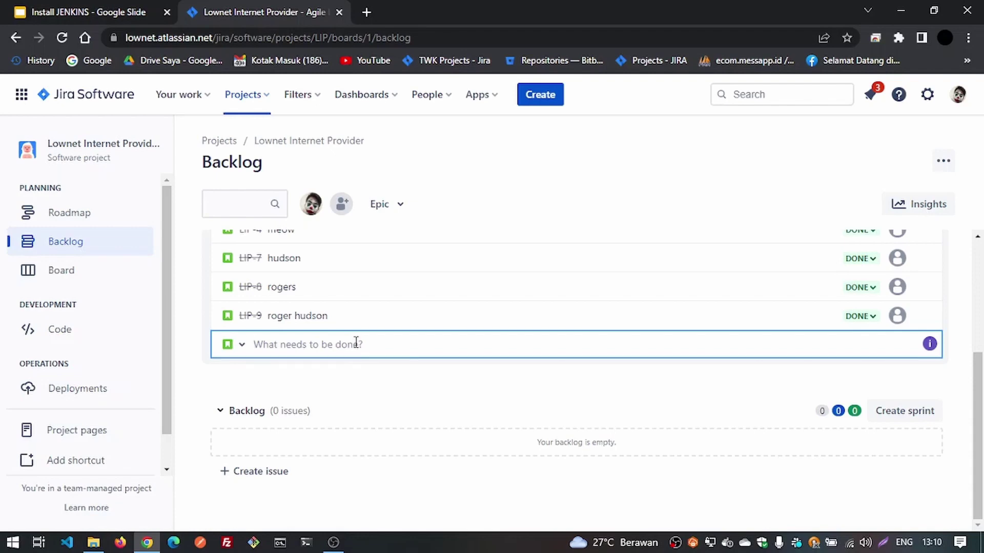
Step: Create a new issue titled "bebas" at the end of the sprint's issue list on the Jira backlog page
type("bebas")
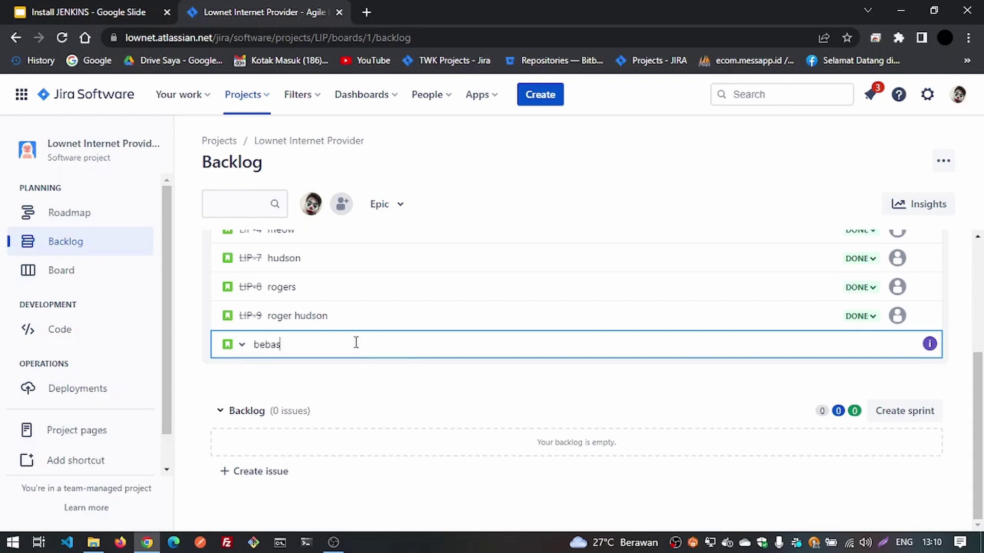
key("Return")
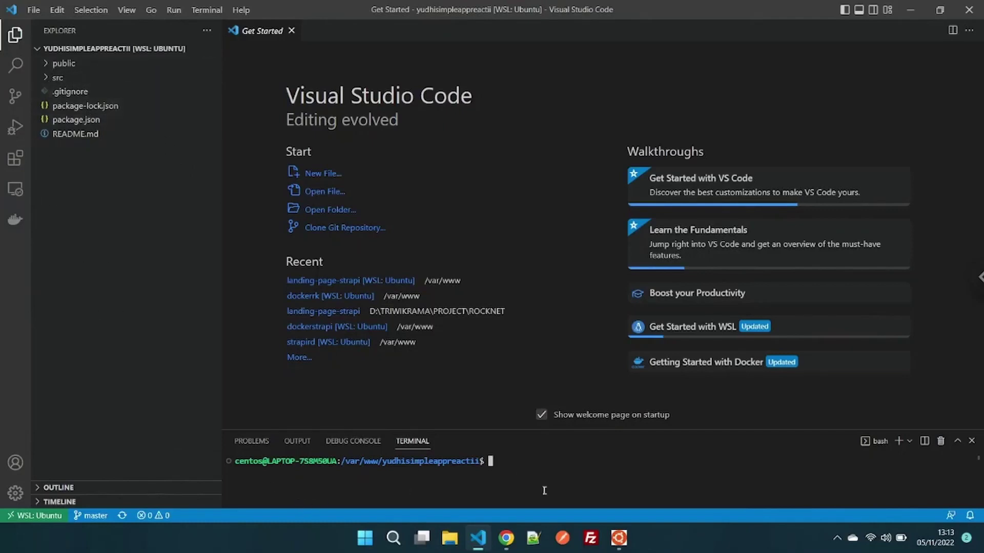
Step: In the Visual Studio Code terminal, create and switch to the Git branch feature/LIP-10, listing the branches before and after
type("git branch")
key("Return")
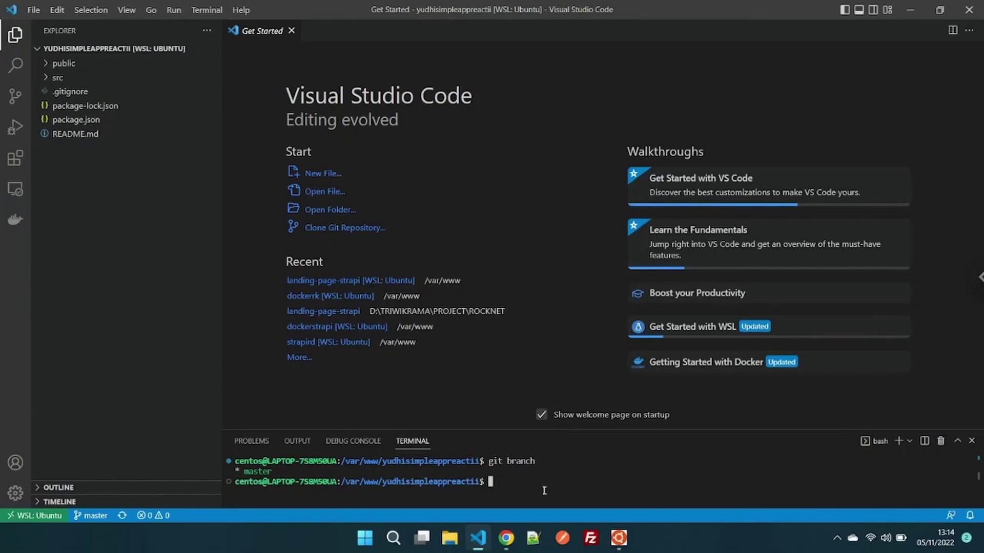
type("git br")
key("BackSpace")
key("BackSpace")
type("checkout -b feature")
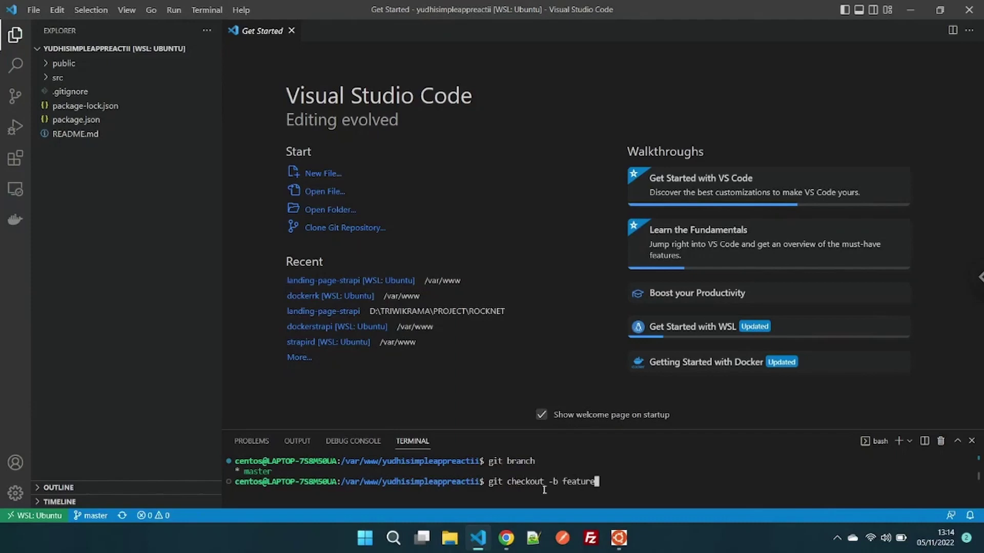
type("/LIP-10")
key("Return")
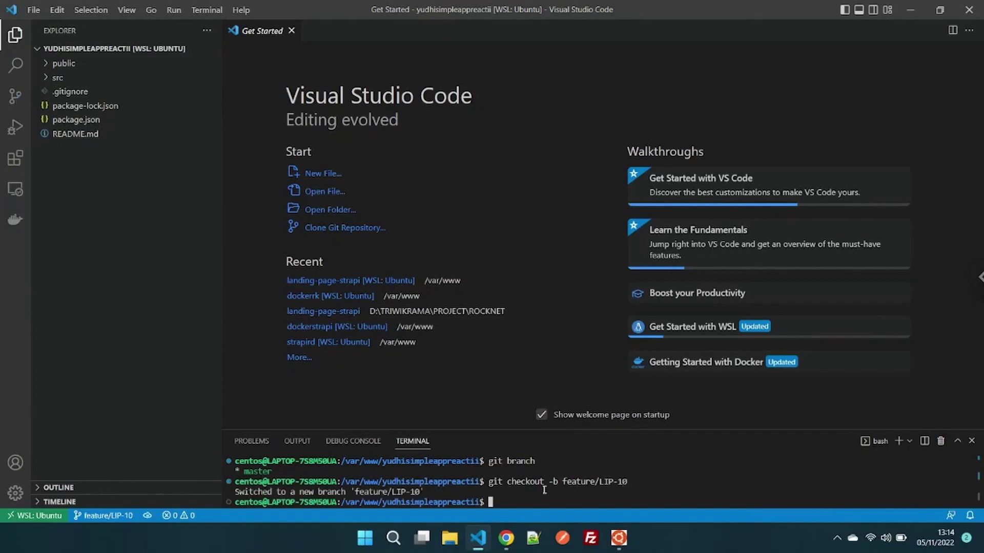
type("git branch")
key("Return")
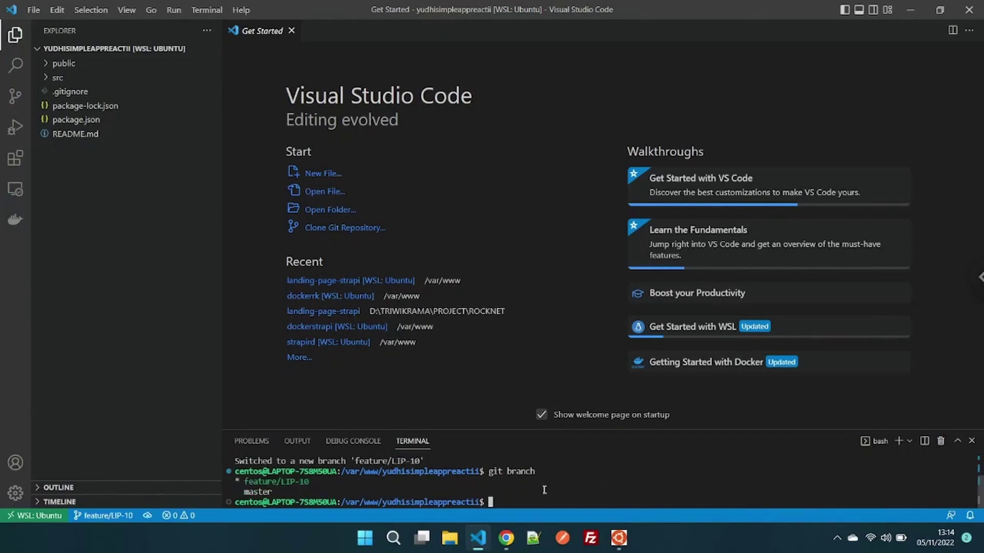
Step: In src/App.js, replace the text after the code tag with "Testing testing ini percobaan auto deploy menggunakan webhook pada jira" and save the file
left_click(57, 79)
left_click(68, 106)
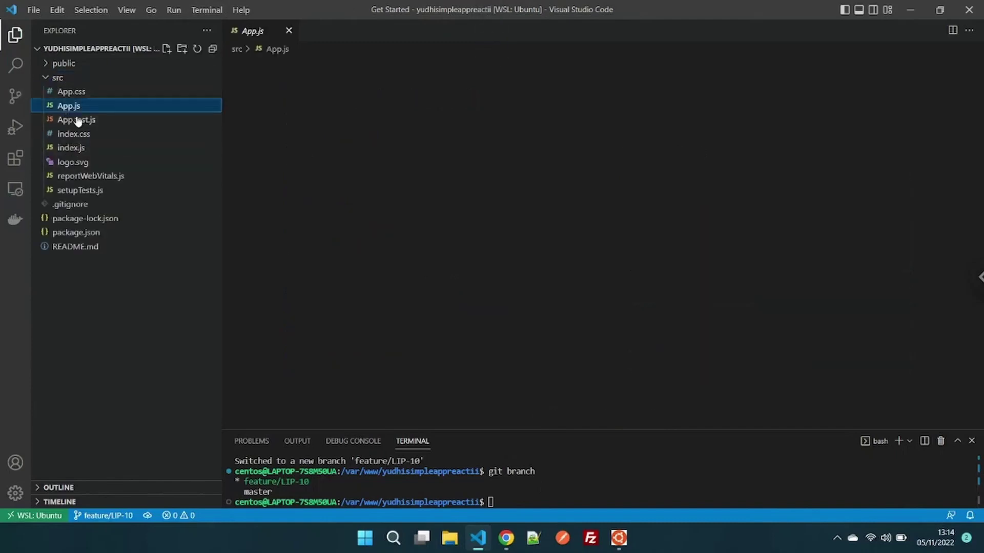
left_click_drag(502, 184, 458, 174)
type("Te")
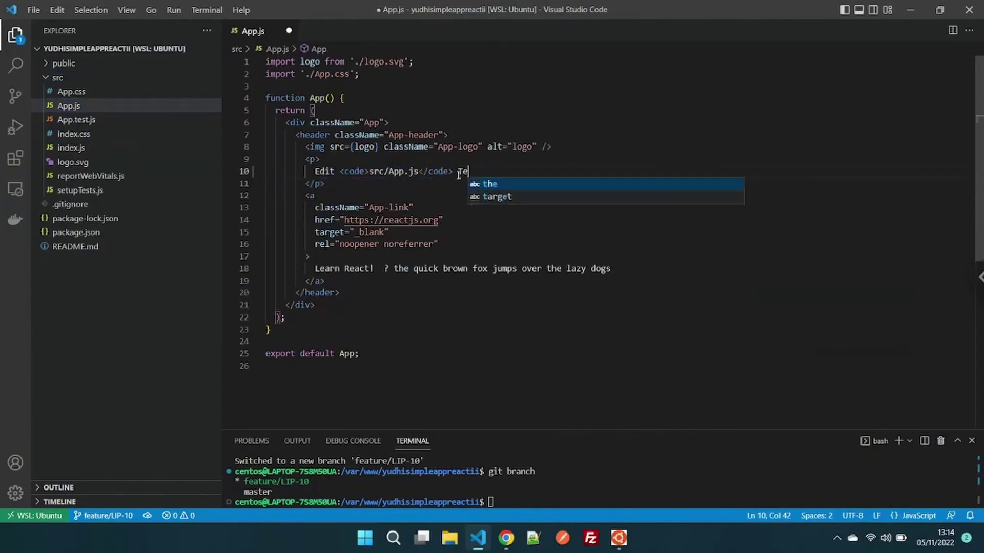
type("sting testing")
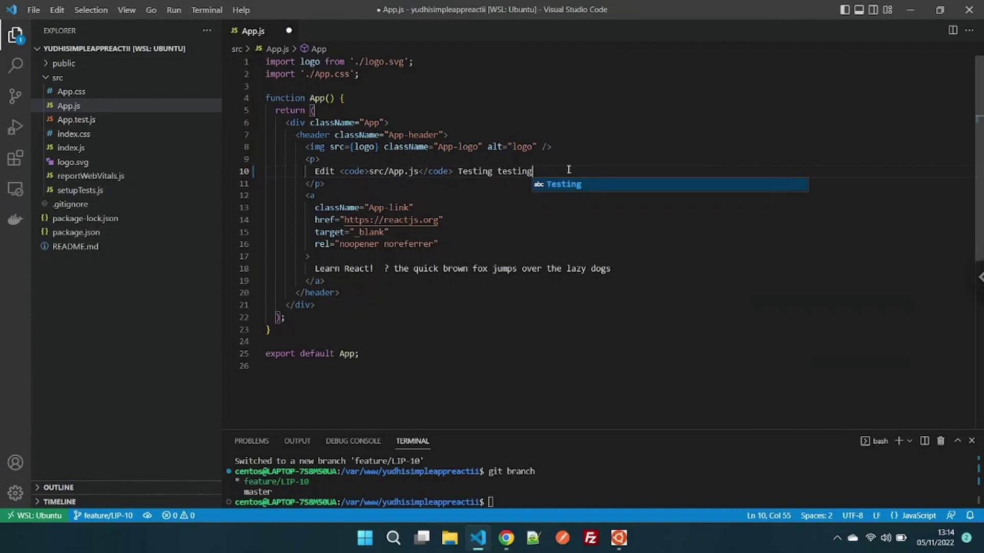
type("ini percobaan")
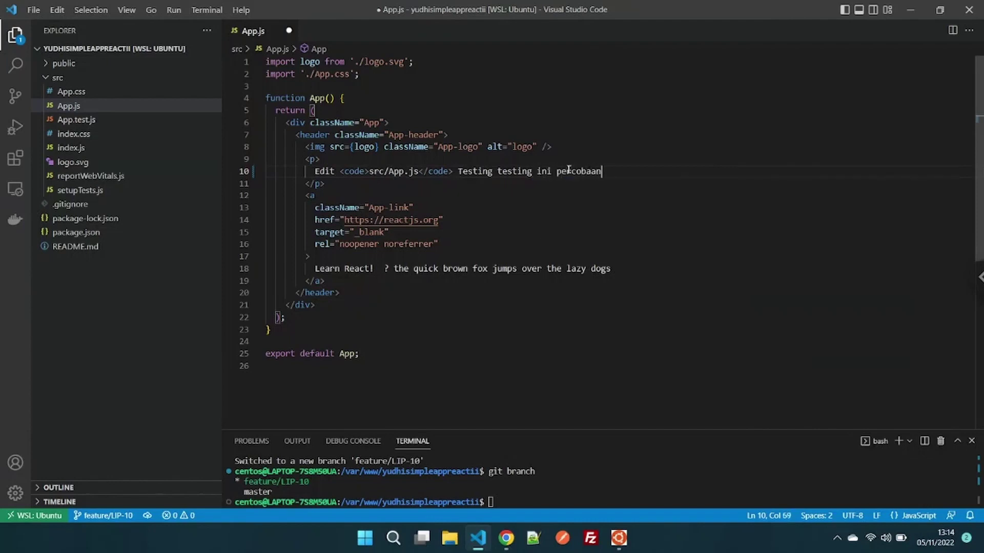
type(" auto deploy menggunak")
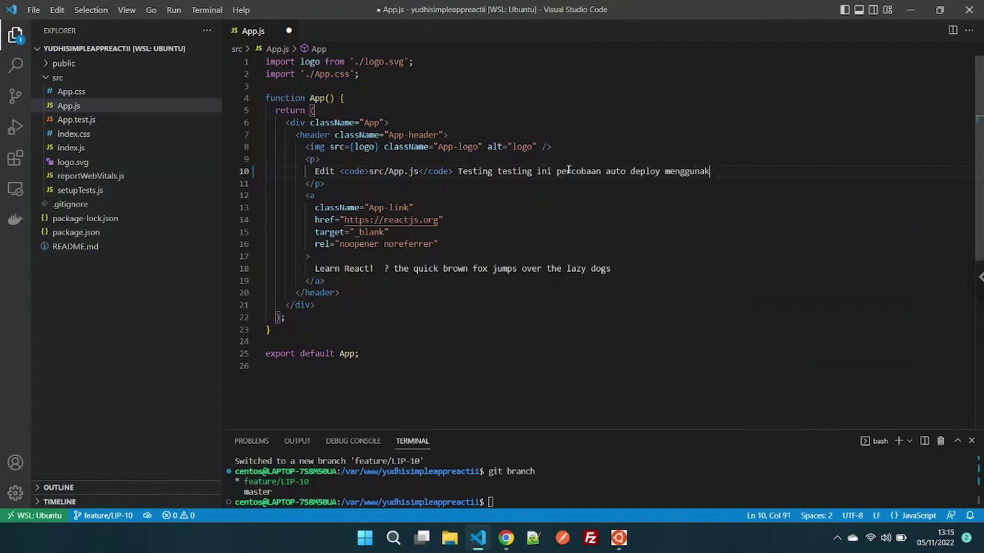
type("an webhook pada jira")
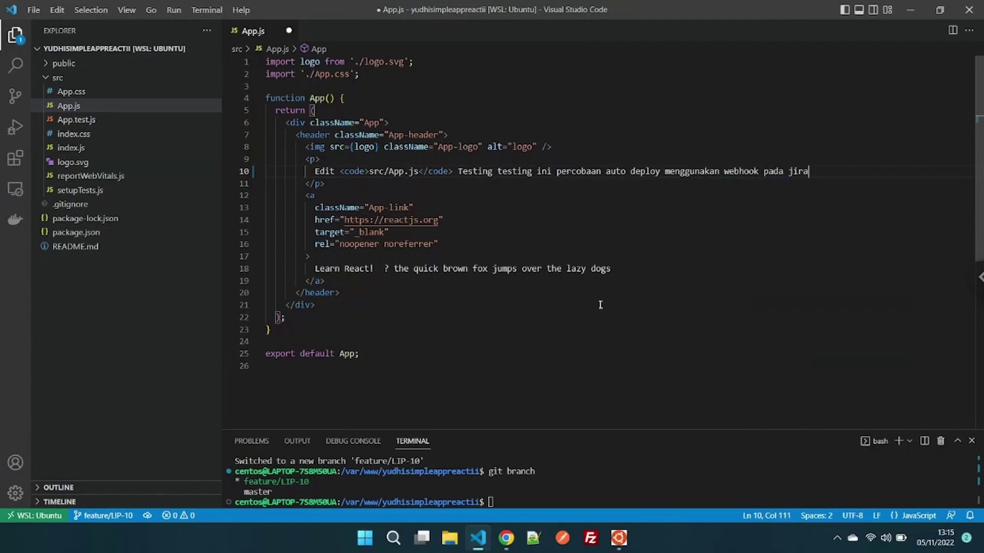
key("ctrl+s")
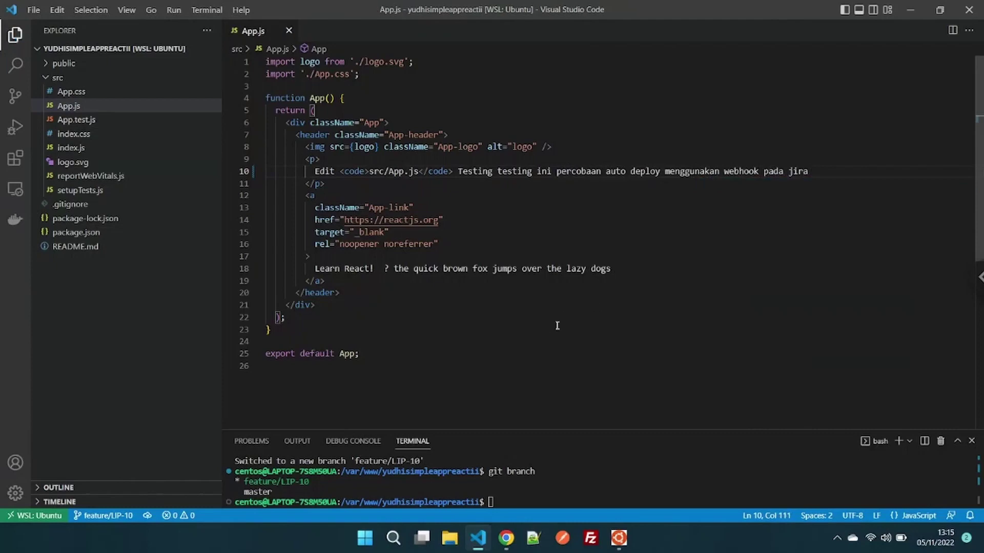
Step: Stage all changes in Git and commit them with the message 'testing jira webhook auto deploy'
left_click(621, 485)
type("git a")
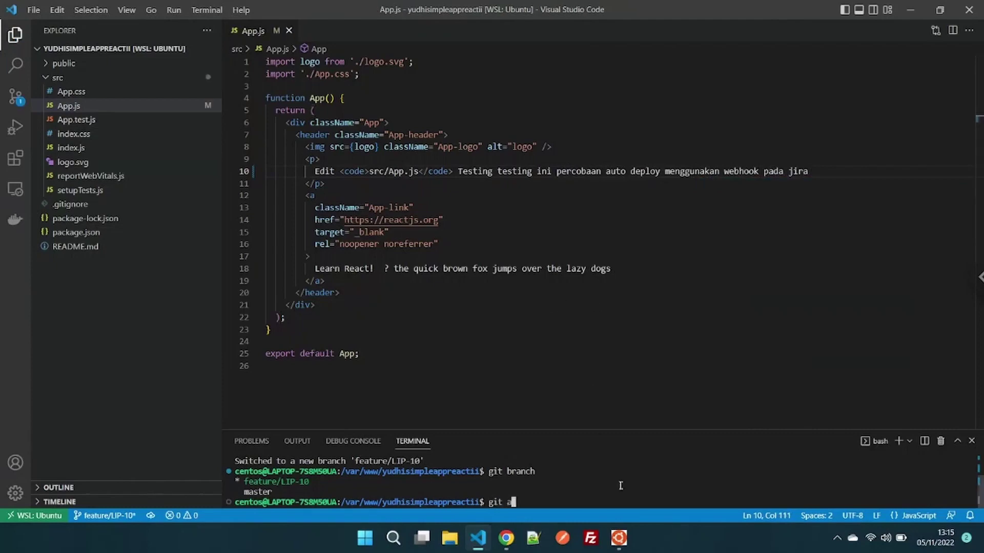
type("dd .")
key("Return")
type("git")
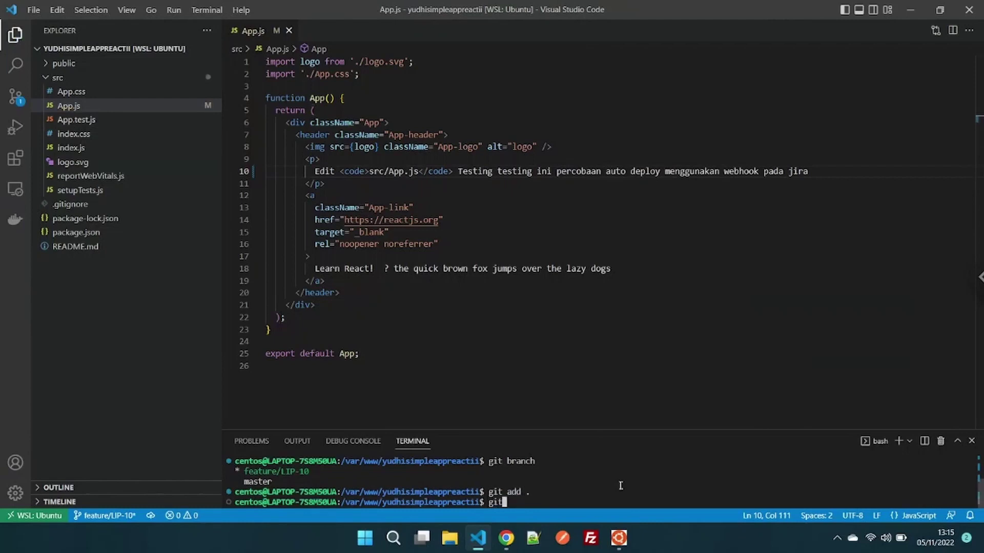
type(" commit -m 'testing ")
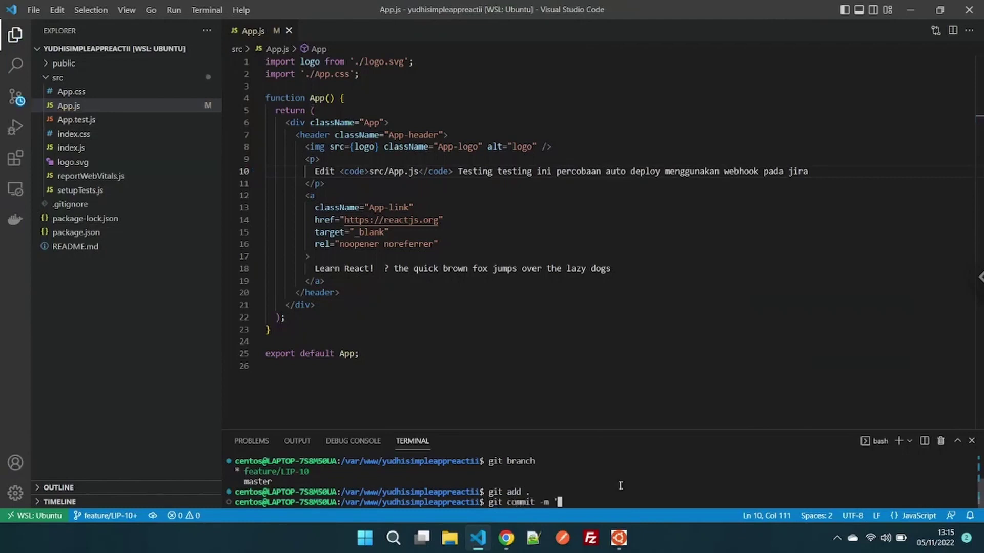
type("jira webhook")
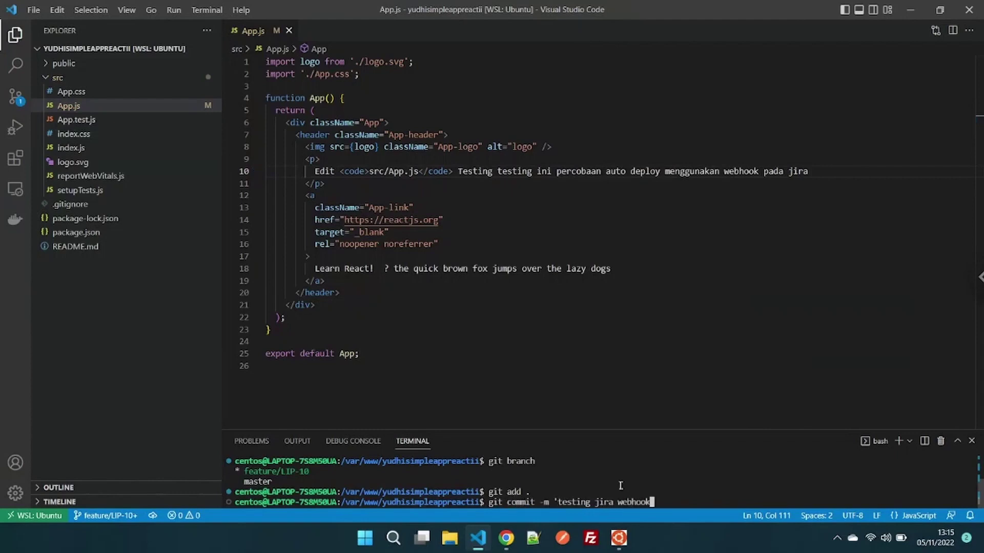
type(" auto deploy'")
key("Return")
Step: Push the feature/LIP-10 branch to origin
type("g")
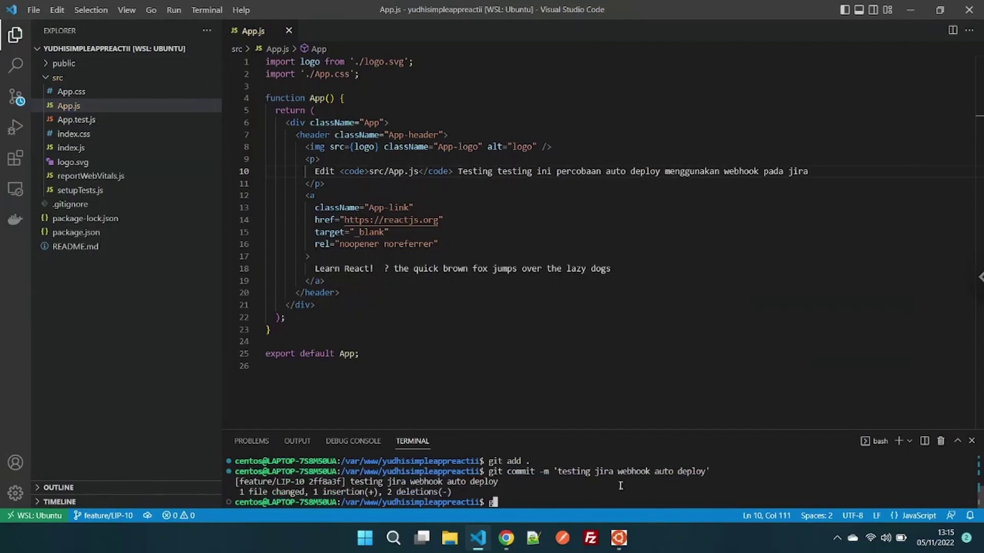
type("it push origin feature/LIP")
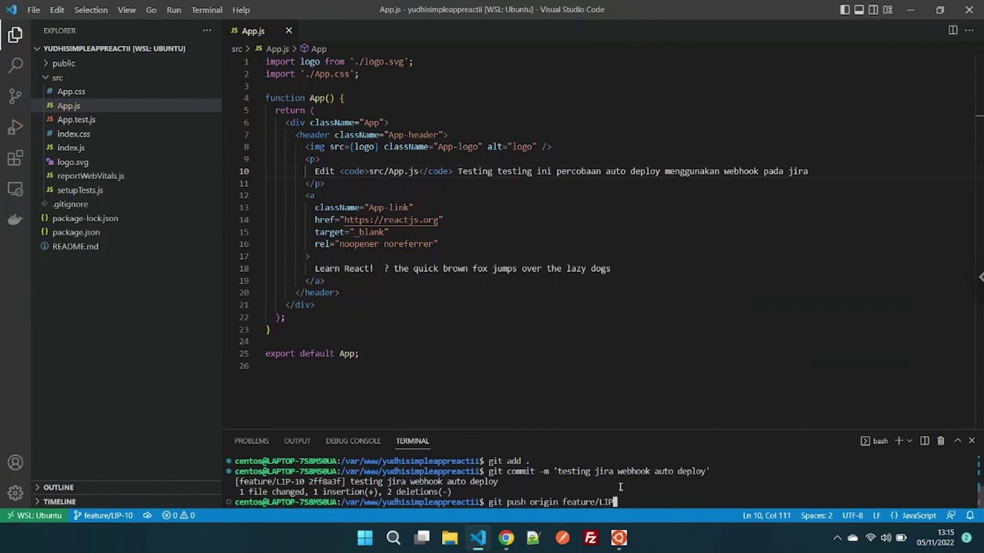
type("-10")
key("Return")
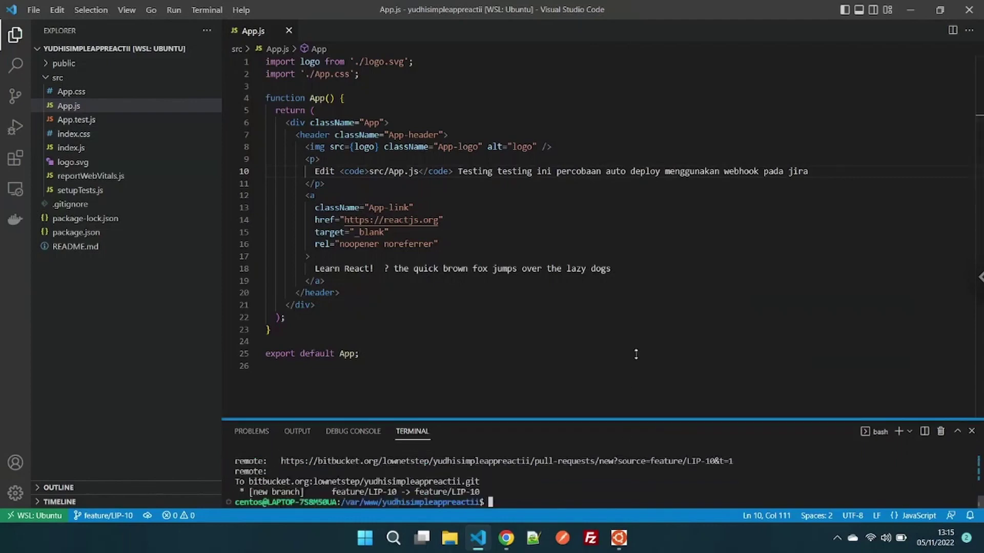
Step: Copy the Bitbucket pull-request link from the push output and open it in a new Chrome tab
left_click_drag(624, 429, 630, 357)
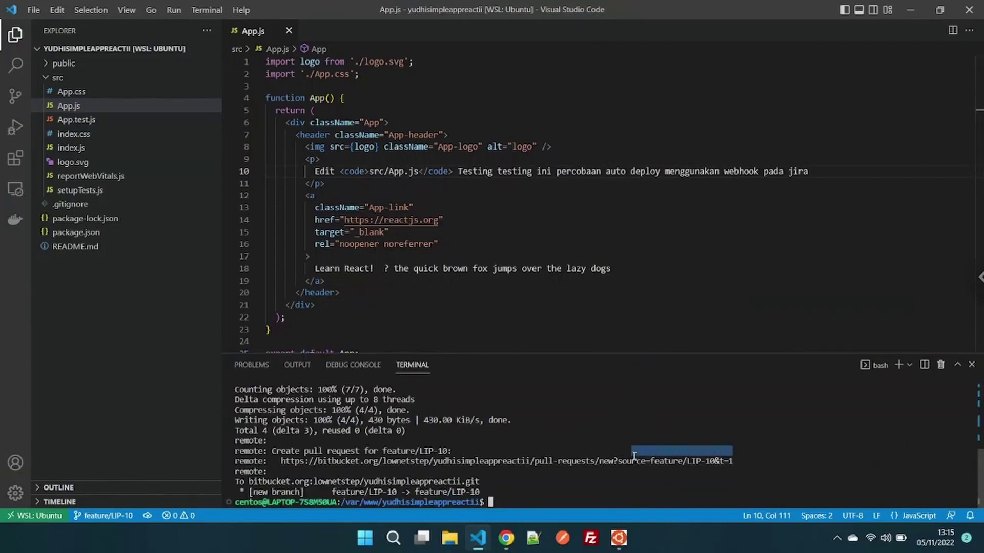
left_click_drag(735, 464, 284, 464)
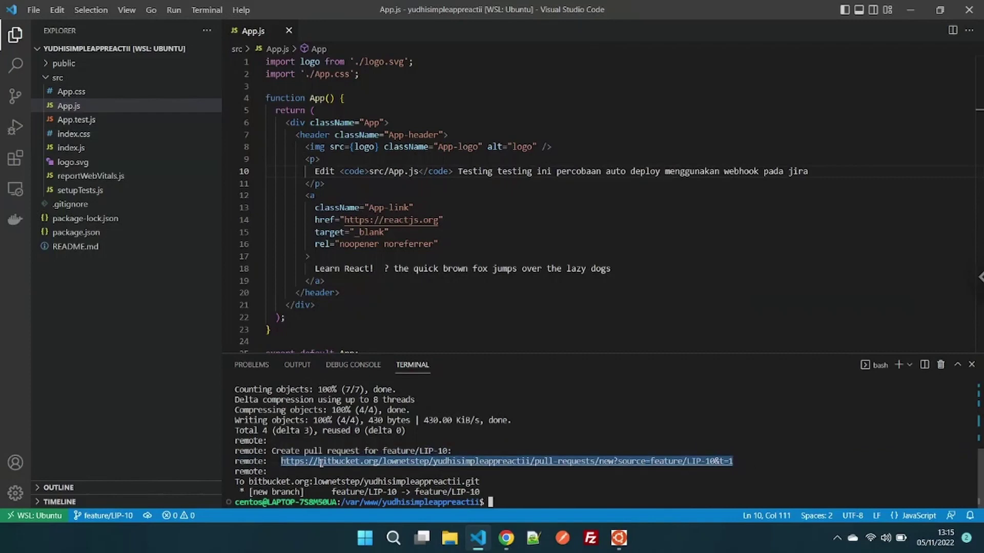
key("ctrl+c")
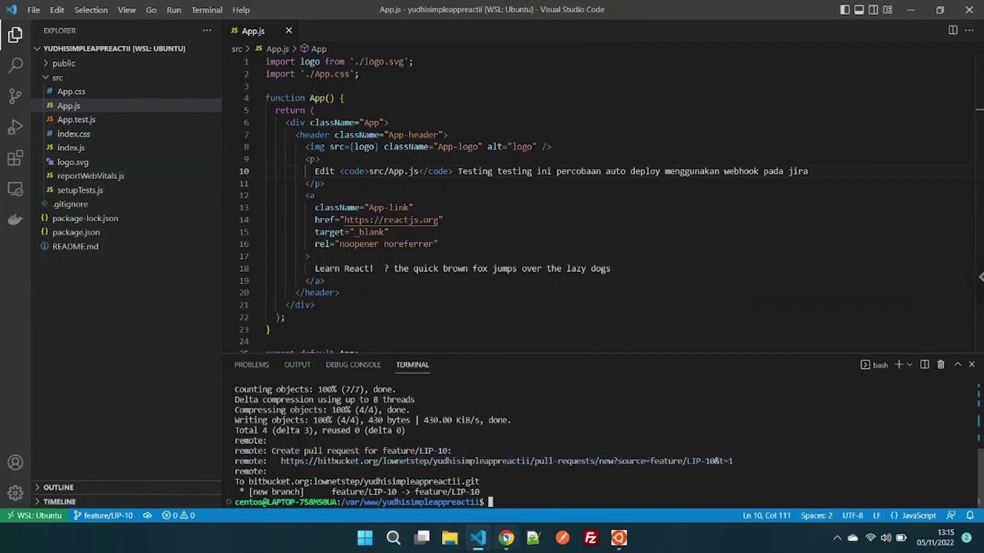
left_click(506, 538)
left_click(479, 10)
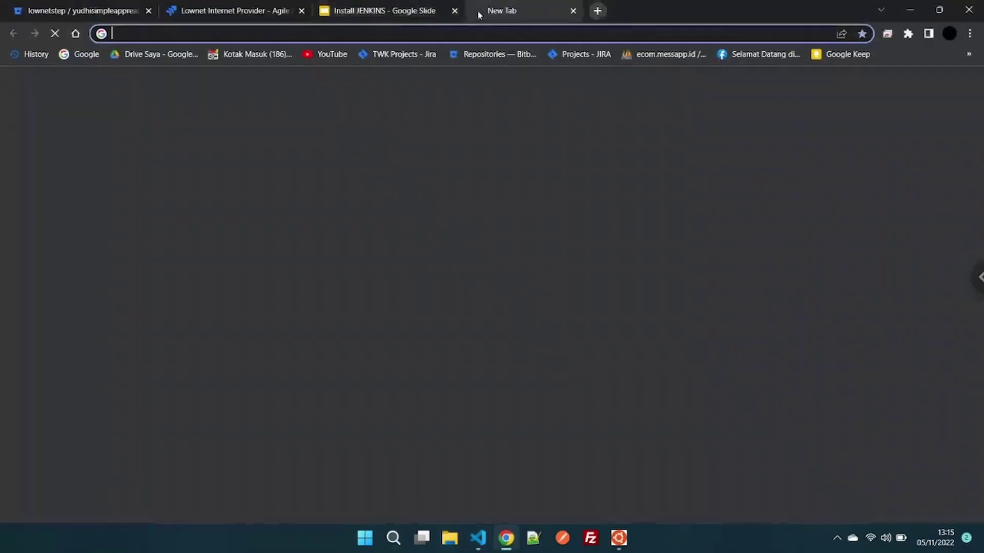
key("ctrl+v")
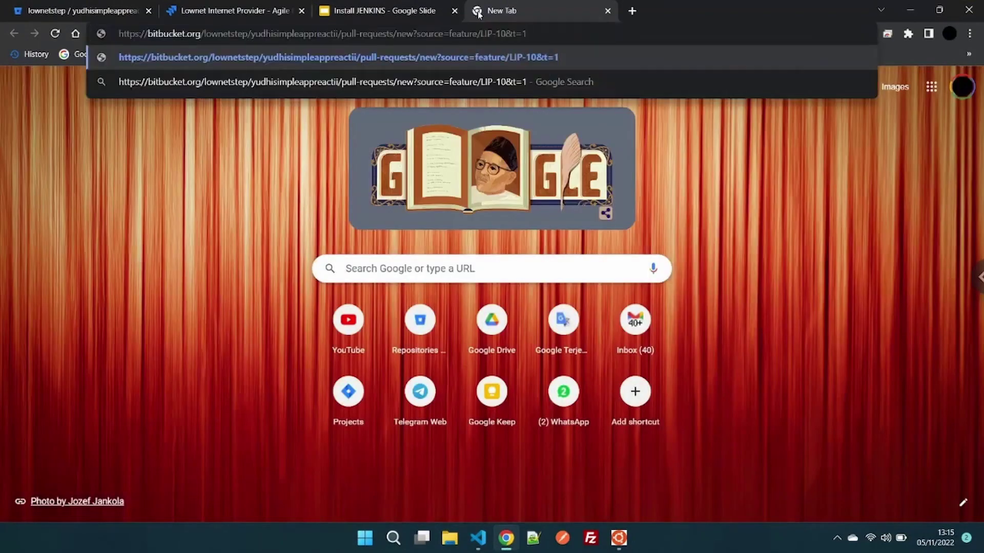
key("Return")
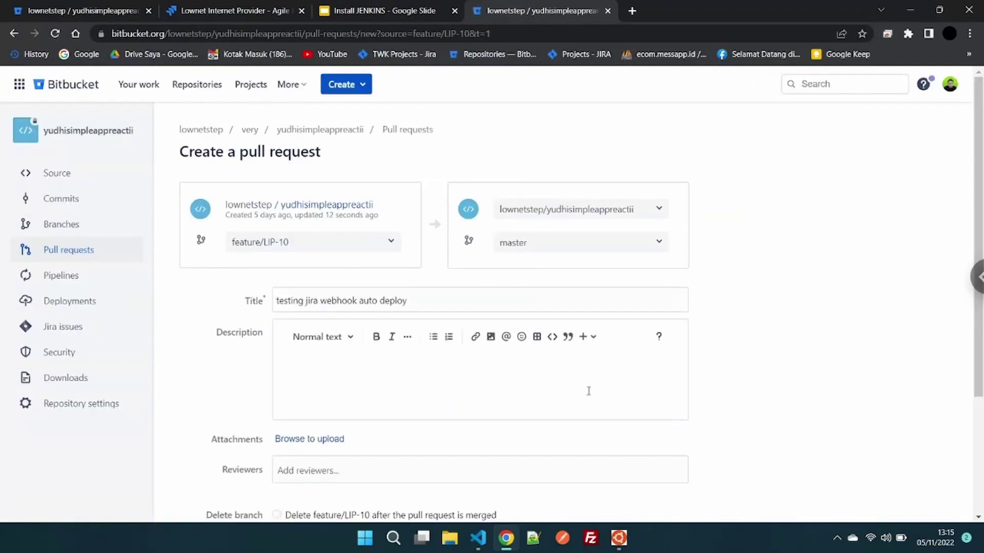
Step: Create the pull request from feature/LIP-10 into master and merge it with issue LIP-10 set to transition to Done
scroll(588, 391, "down", 2)
left_click(647, 437)
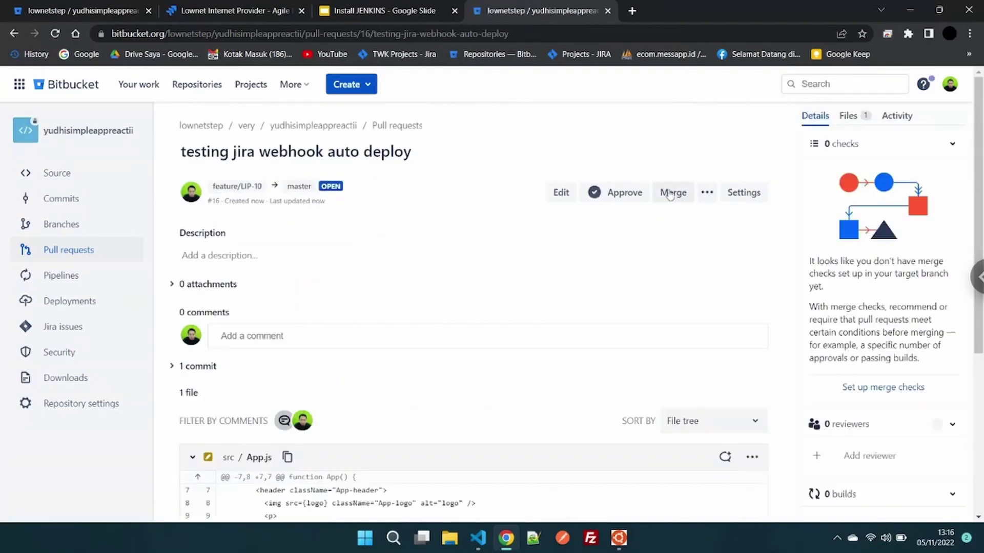
left_click(672, 193)
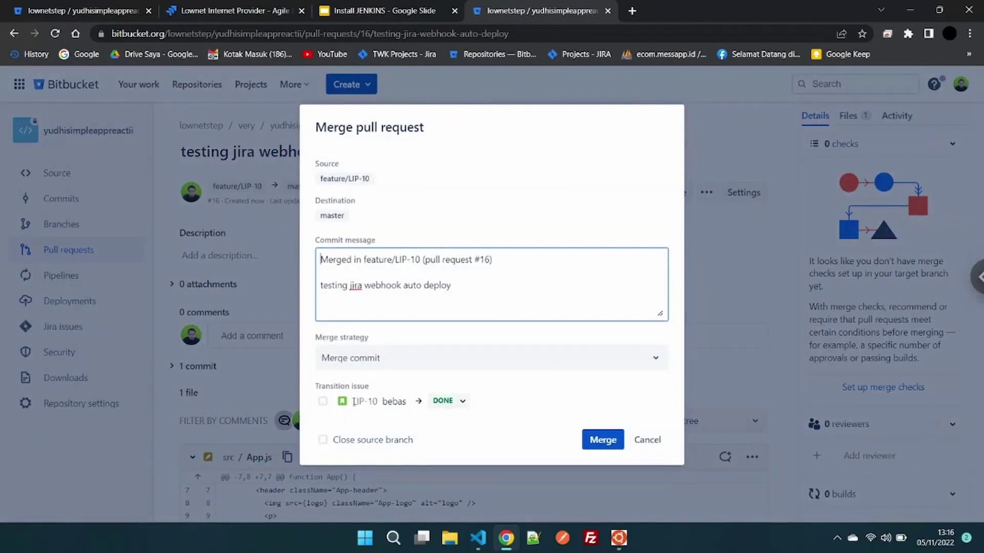
left_click(323, 401)
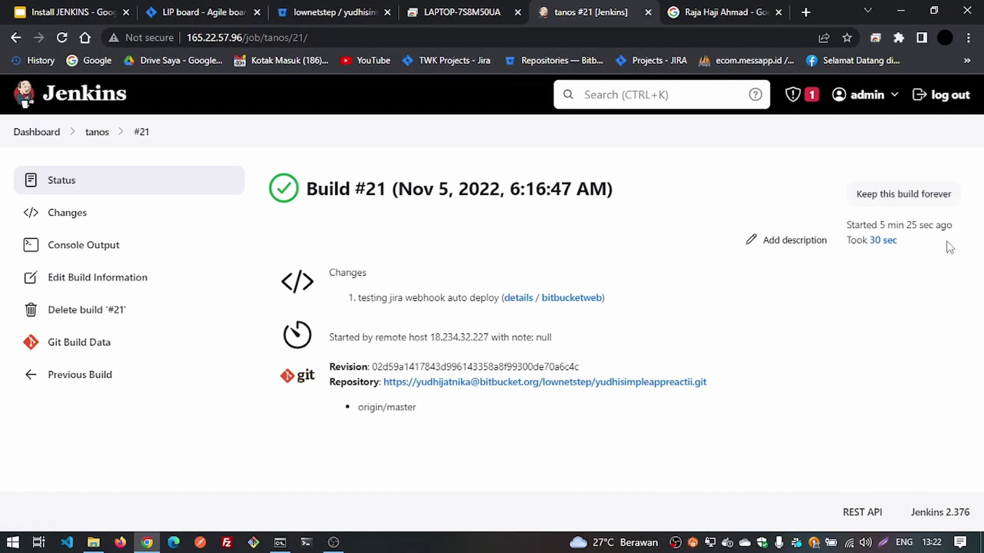
Step: Check when build #21 started, and open the deployed React app at 54.147.59.201 in a new tab to examine its text
left_click_drag(846, 225, 948, 230)
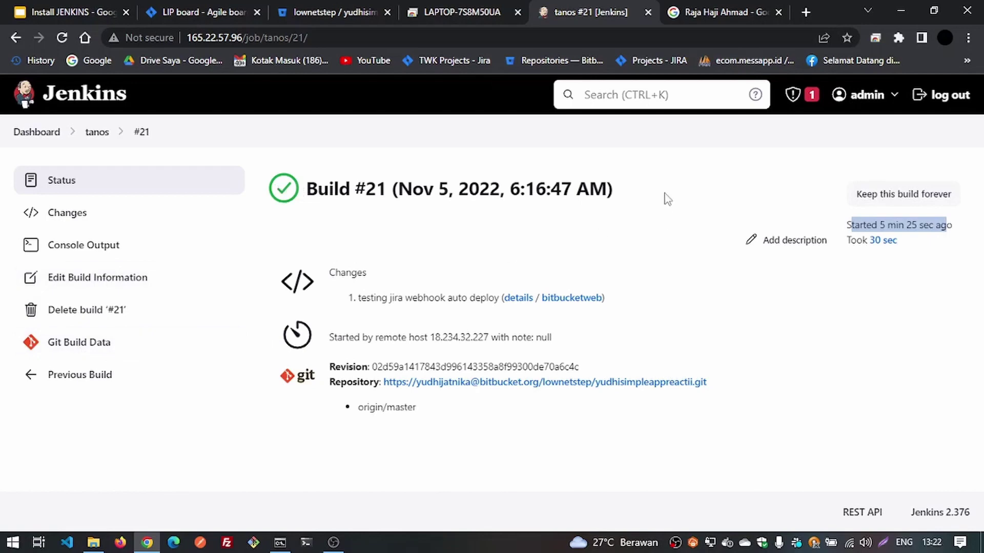
left_click(805, 14)
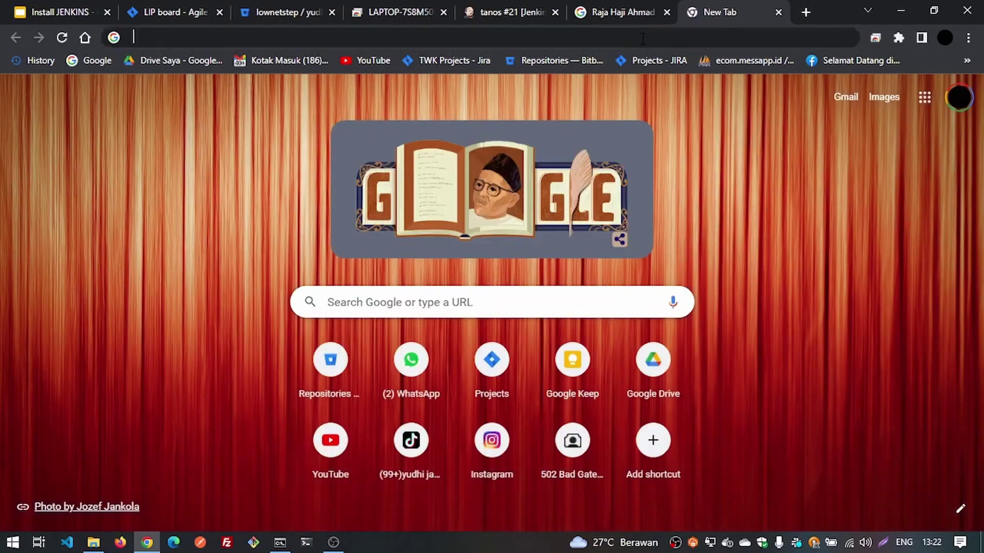
left_click(643, 39)
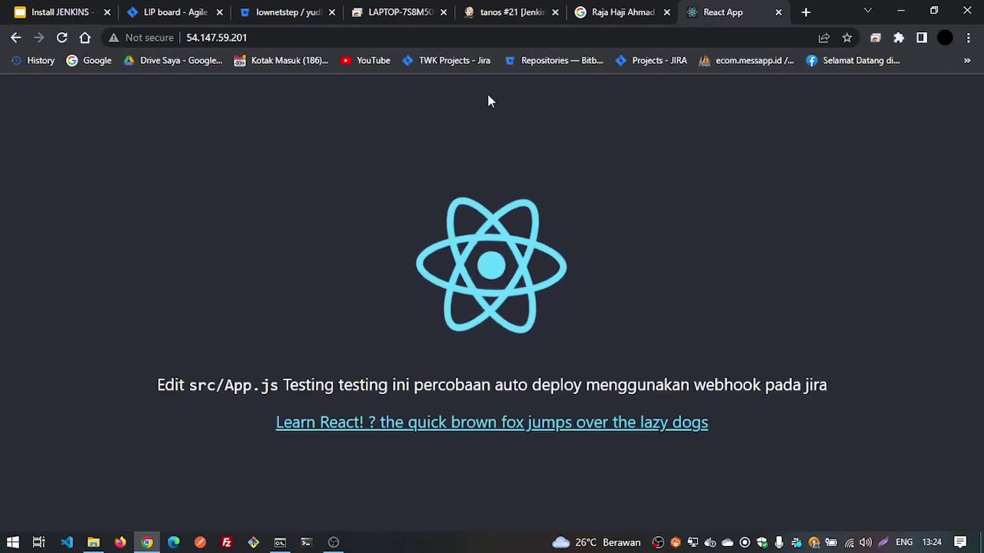
right_click(606, 7)
left_click(397, 338)
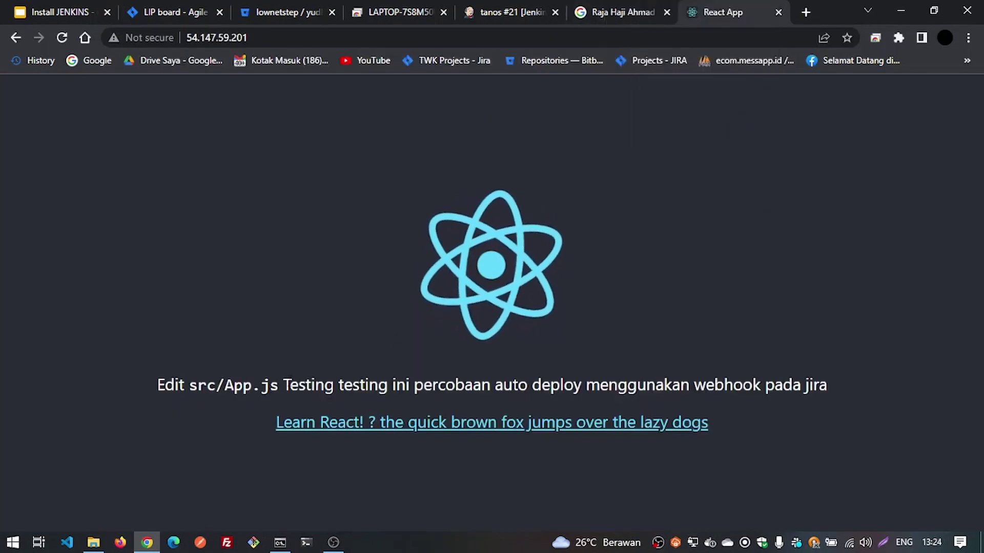
left_click_drag(284, 385, 843, 387)
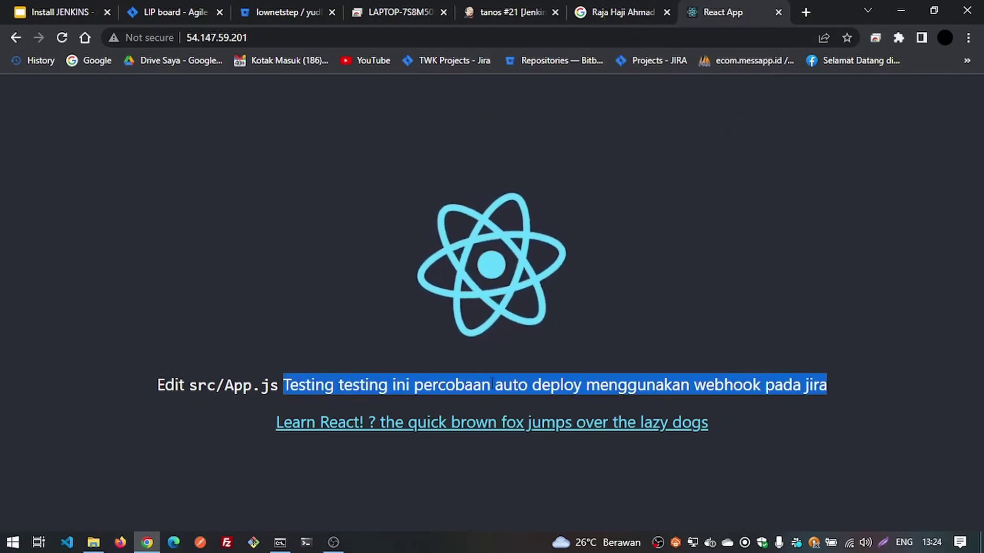
left_click(615, 461)
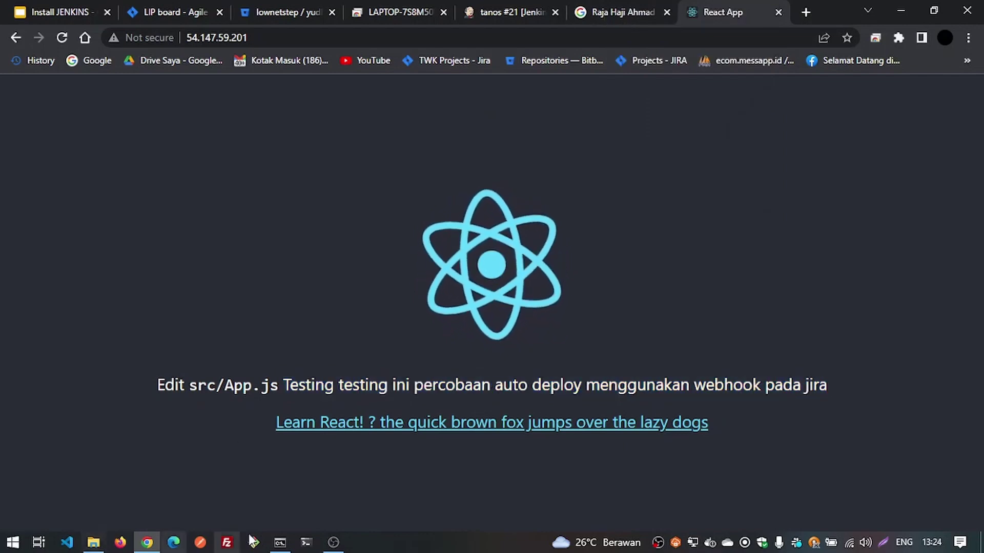
Step: Switch to Visual Studio Code, append ' , ini percobaan kedua!' to the paragraph on line 10 of App.js and save the file
mouse_move(138, 548)
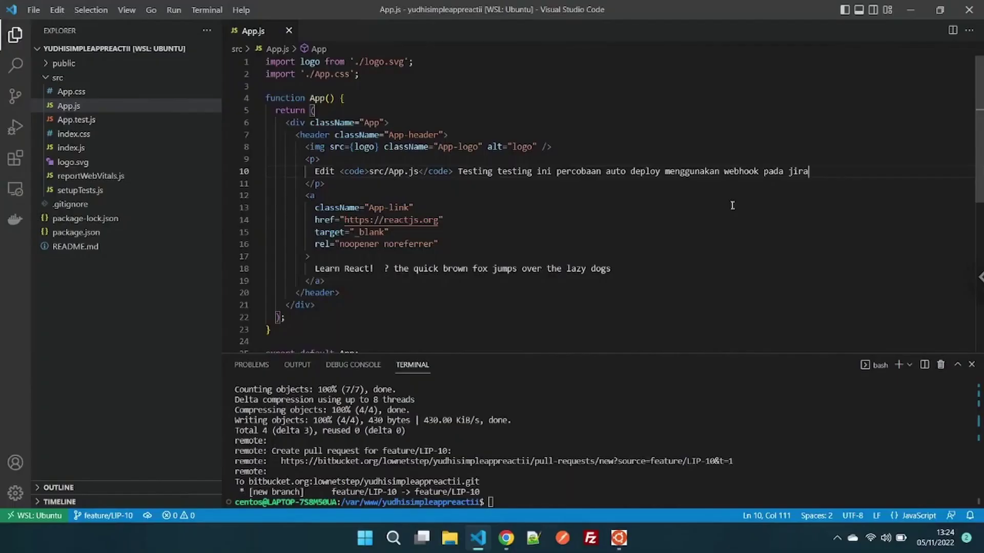
type(", ")
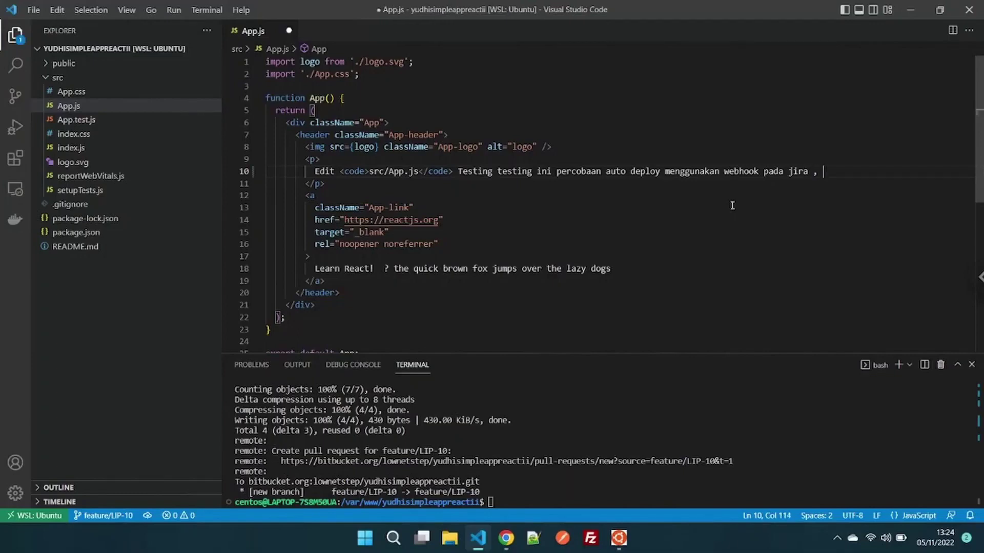
type("ini percobaan kedua!")
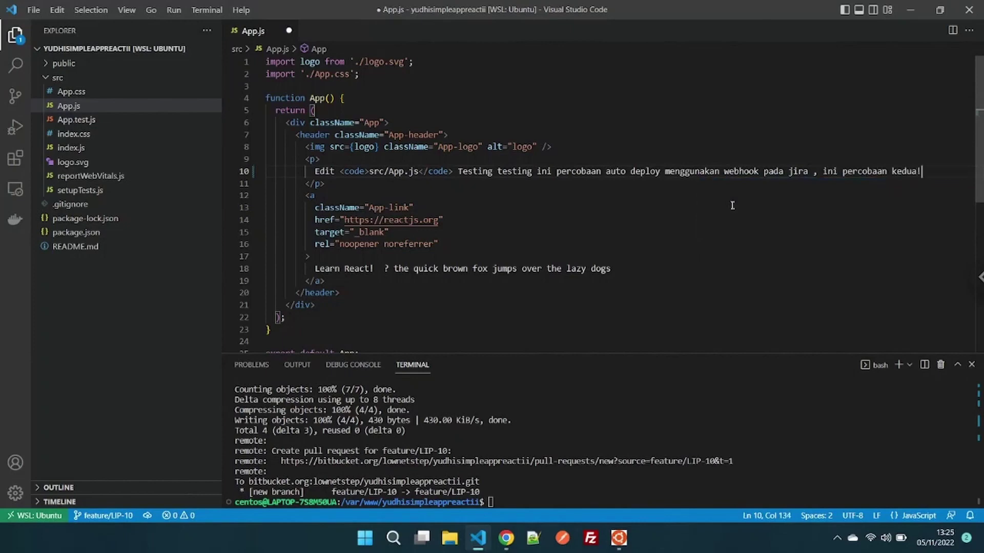
key("ctrl+s")
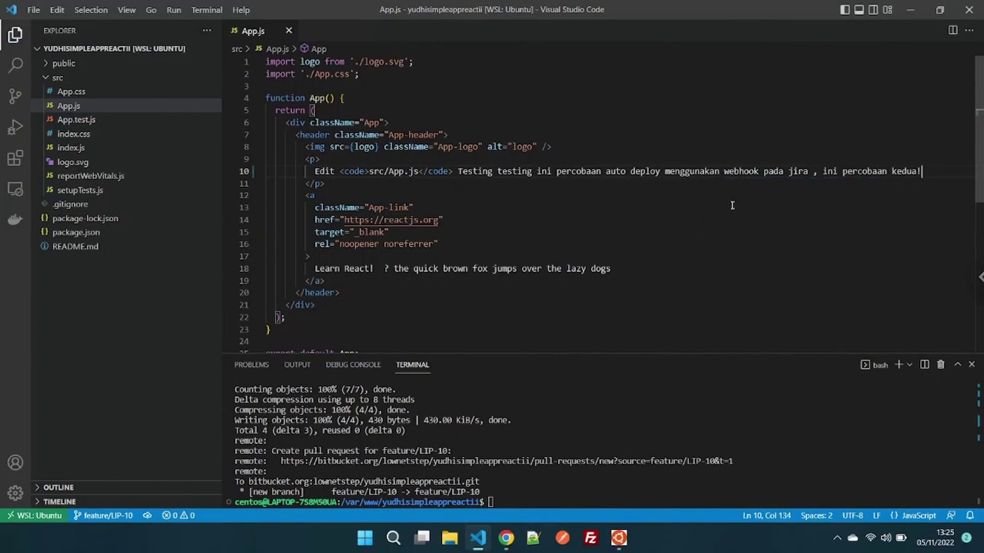
Step: Stage all changes in Git and commit them with the message 'testkedua'
left_click(667, 445)
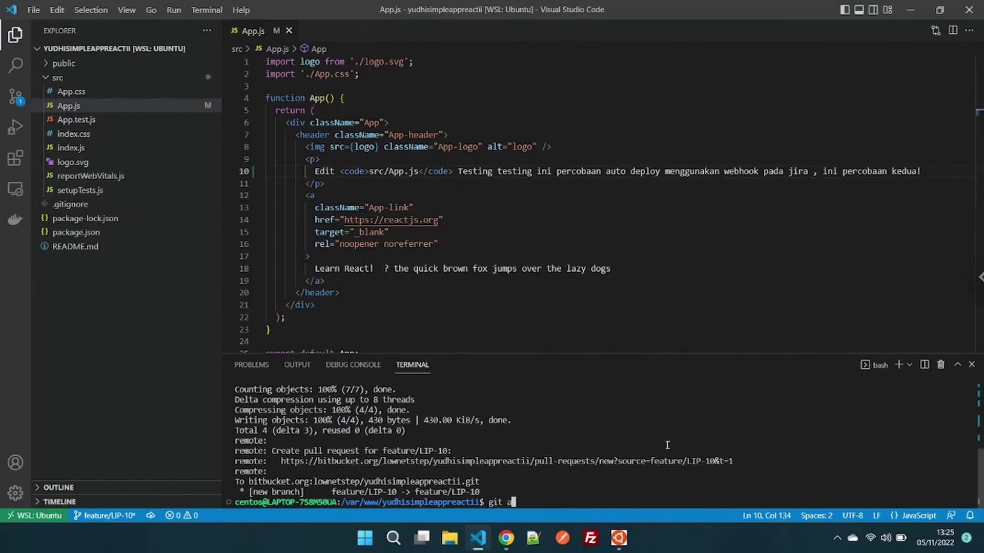
type("git add .")
key("Return")
type("git")
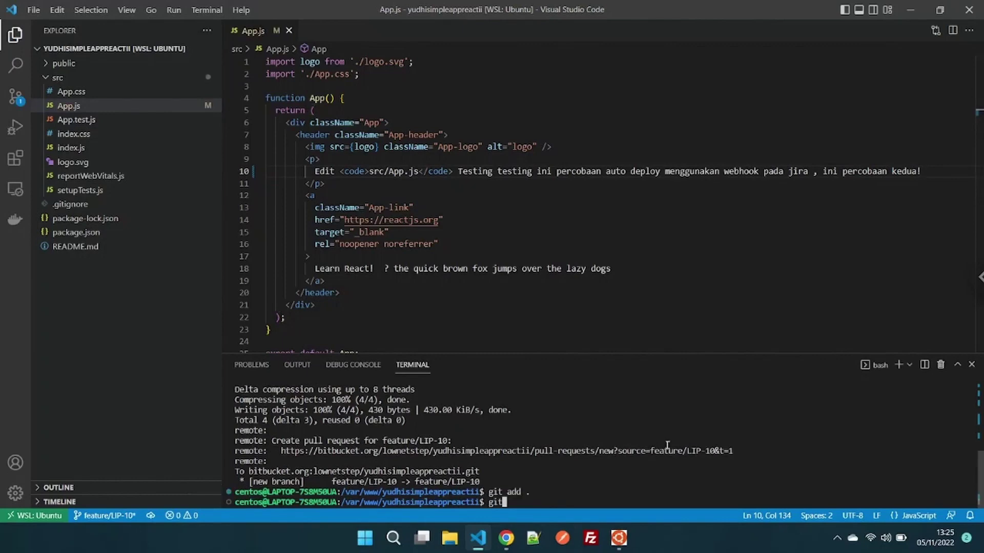
type(" commit -m 't")
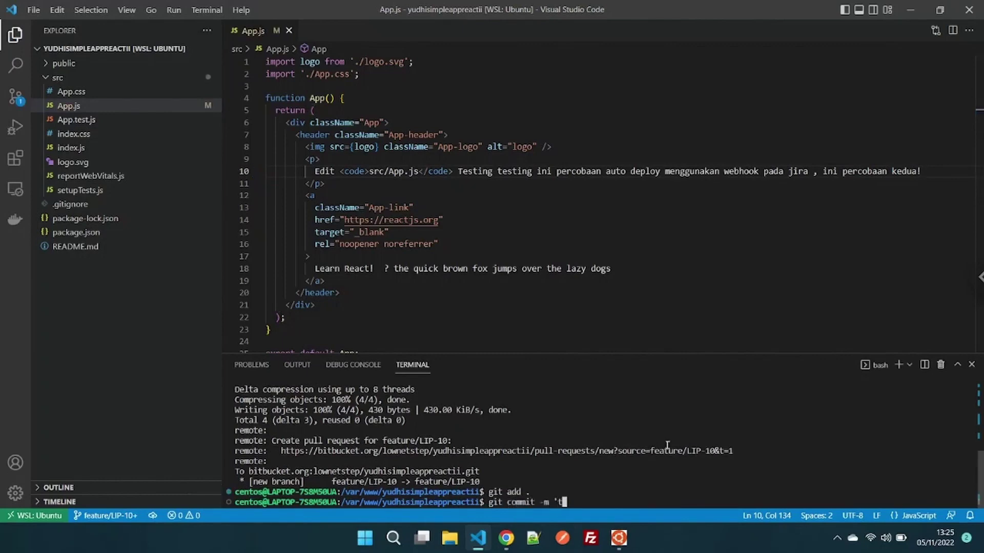
type("est kedua'")
key("Return")
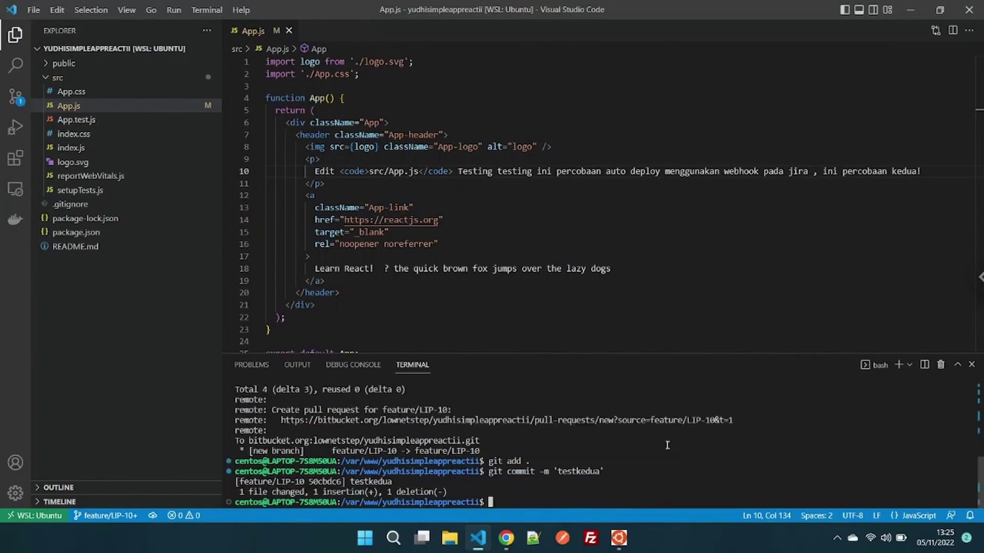
Step: Push the second commit on feature/LIP-10 to origin
type("git push origin f")
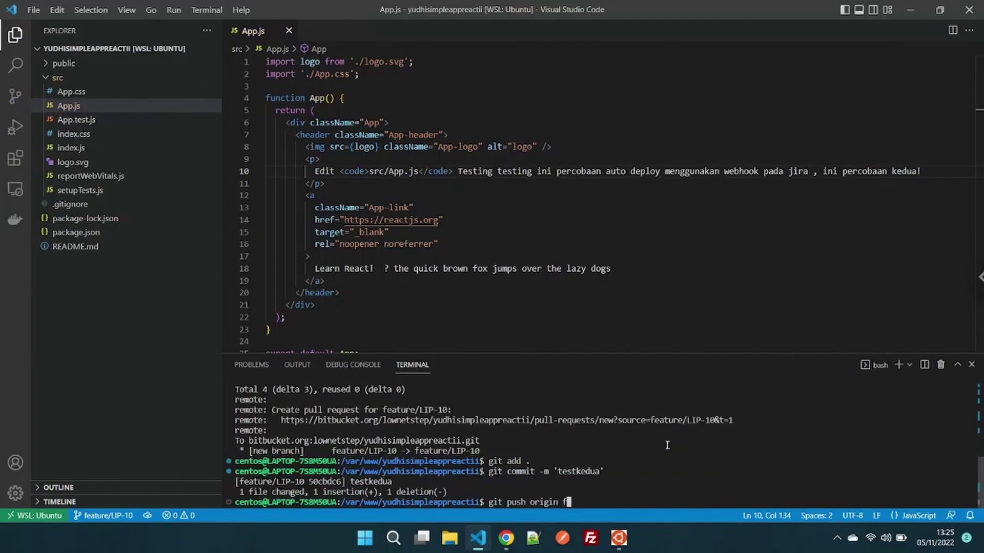
type("eature/LIP-10")
key("Return")
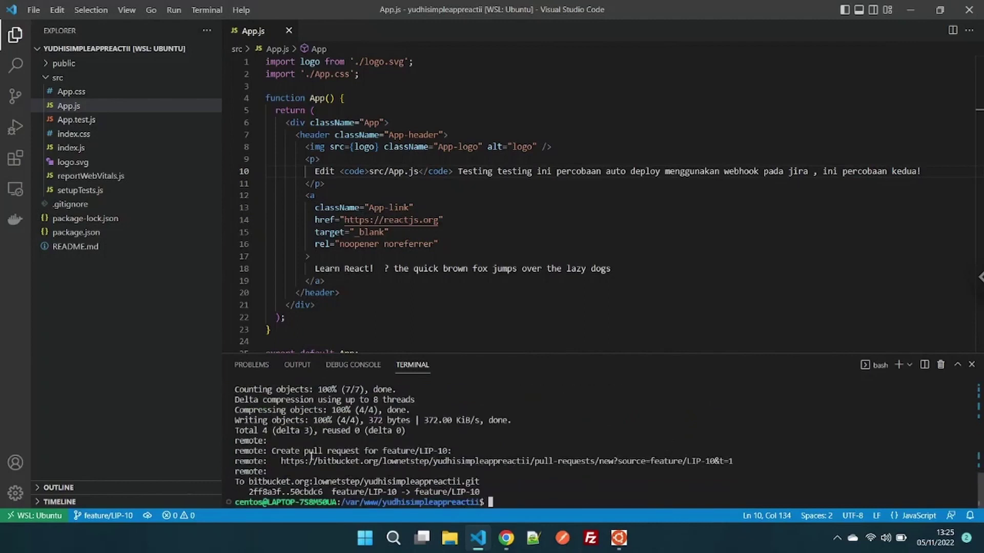
Step: Copy the new pull-request link from the push output and open it in Chrome's current Bitbucket tab
left_click_drag(282, 462, 732, 461)
key("ctrl+c")
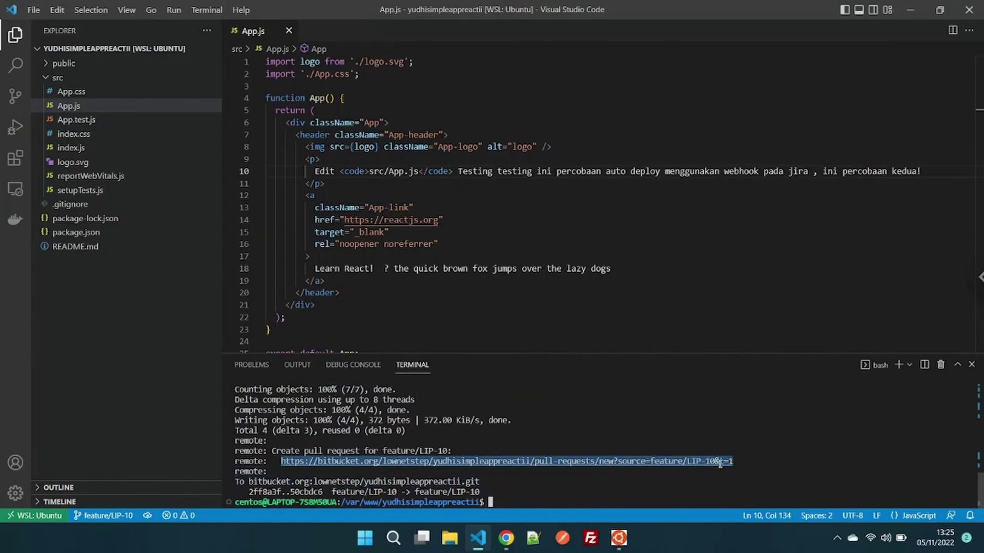
left_click(726, 461)
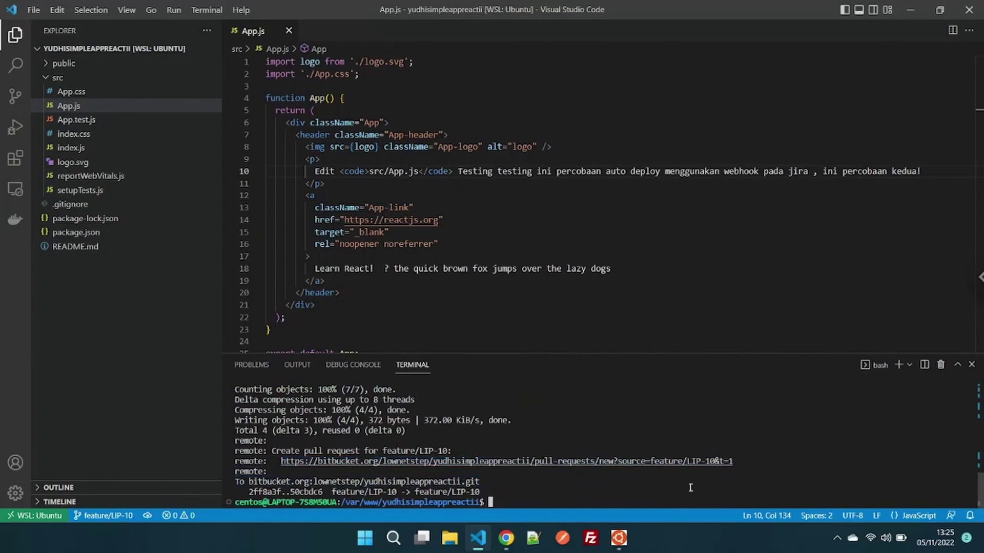
left_click(498, 541)
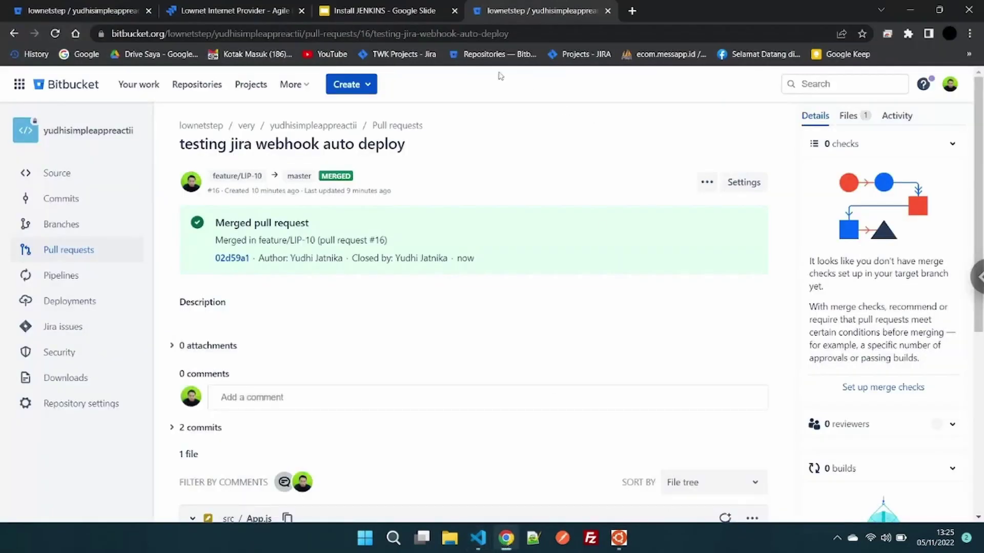
left_click(478, 34)
key("ctrl+v")
key("Return")
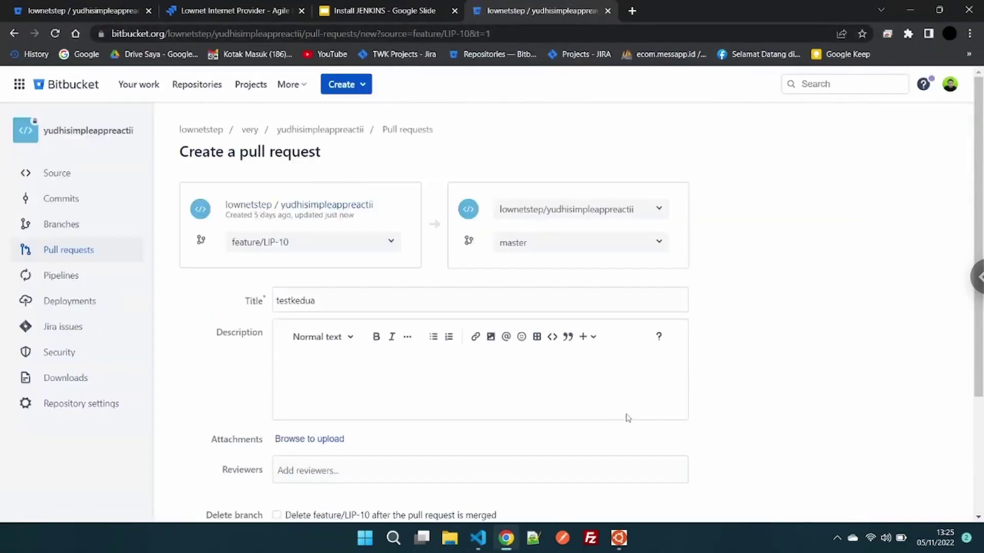
Step: Create the 'testkedua' pull request from feature/LIP-10 into master and merge it with the Merge commit strategy
scroll(629, 418, "down", 3)
left_click(663, 386)
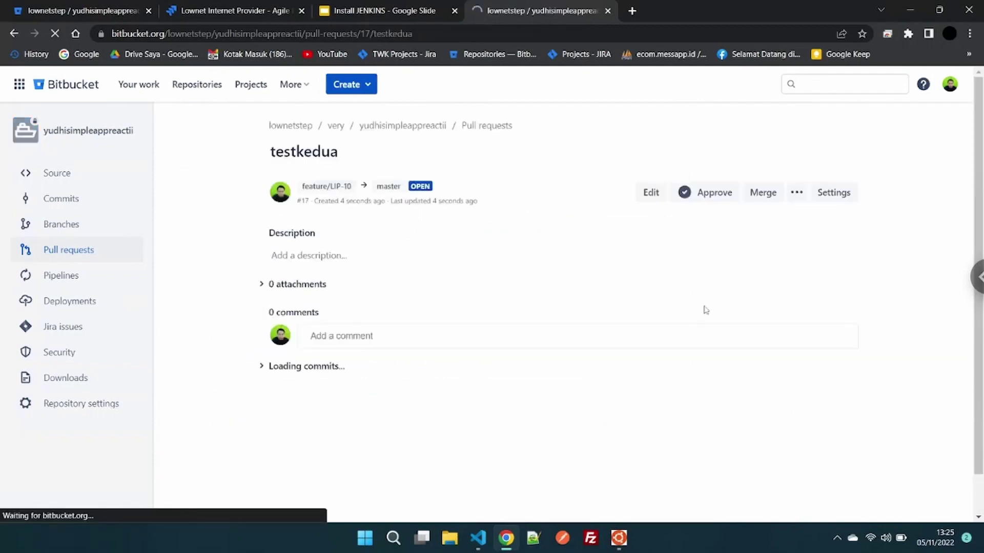
left_click(673, 192)
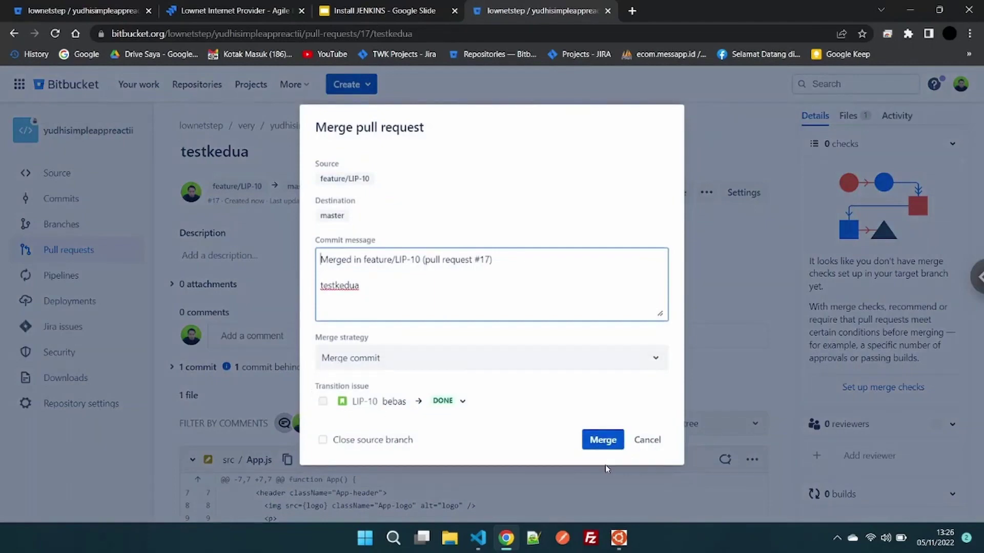
left_click(603, 439)
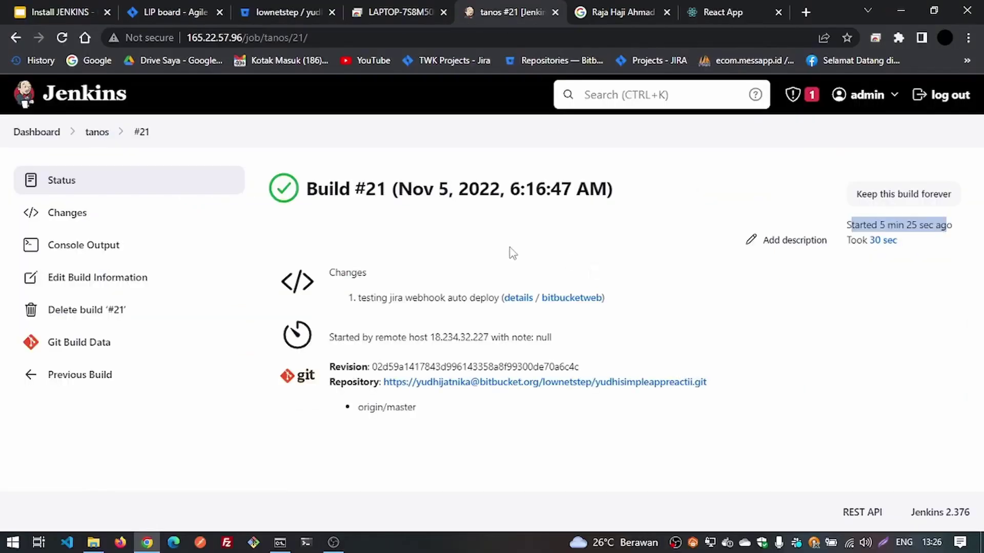
Step: Open build #22 of the tanos project in Jenkins and examine the end of its console output
left_click(65, 182)
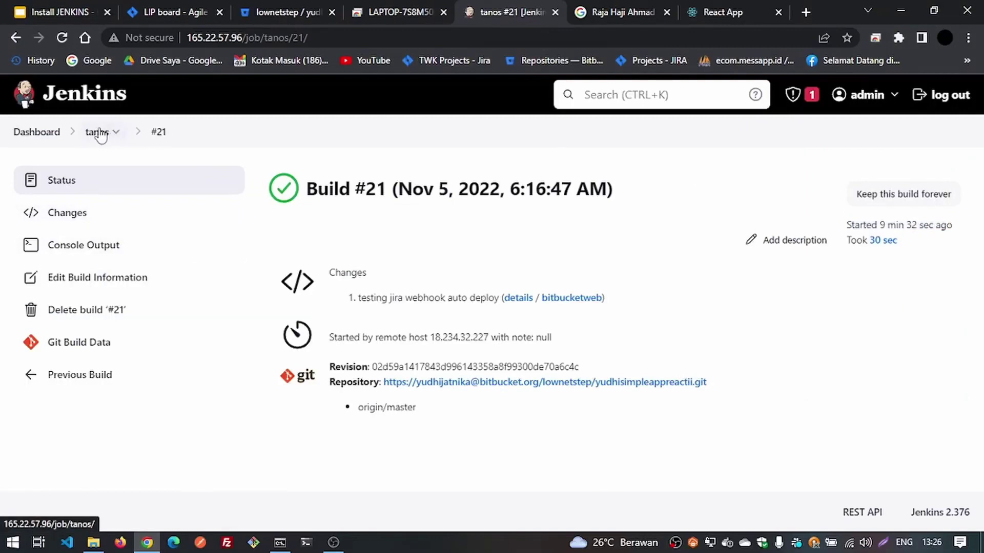
left_click(101, 134)
scroll(50, 398, "down", 3)
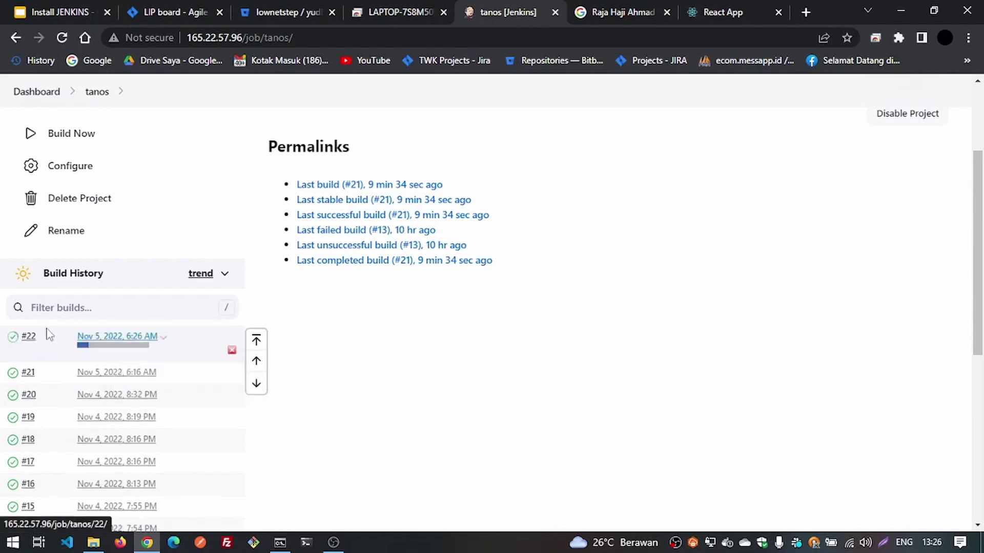
left_click(102, 337)
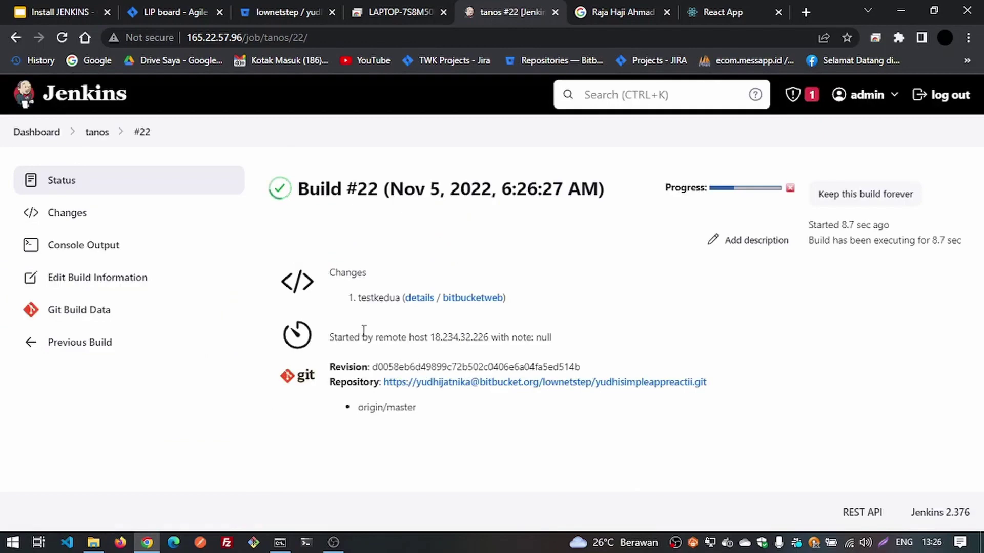
left_click(61, 246)
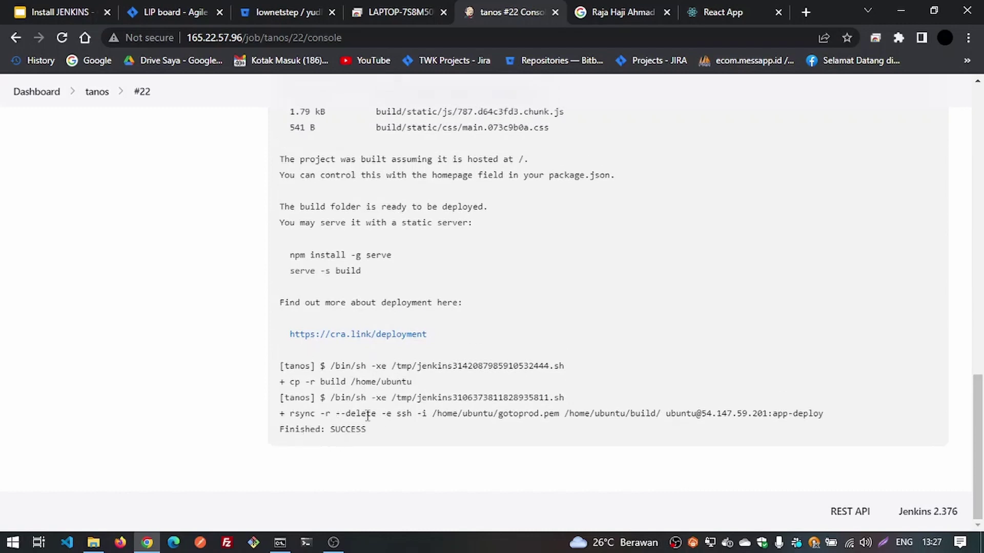
left_click_drag(340, 429, 393, 429)
Step: Reload the deployed React app at 54.147.59.201 to check its updated paragraph text
left_click(732, 16)
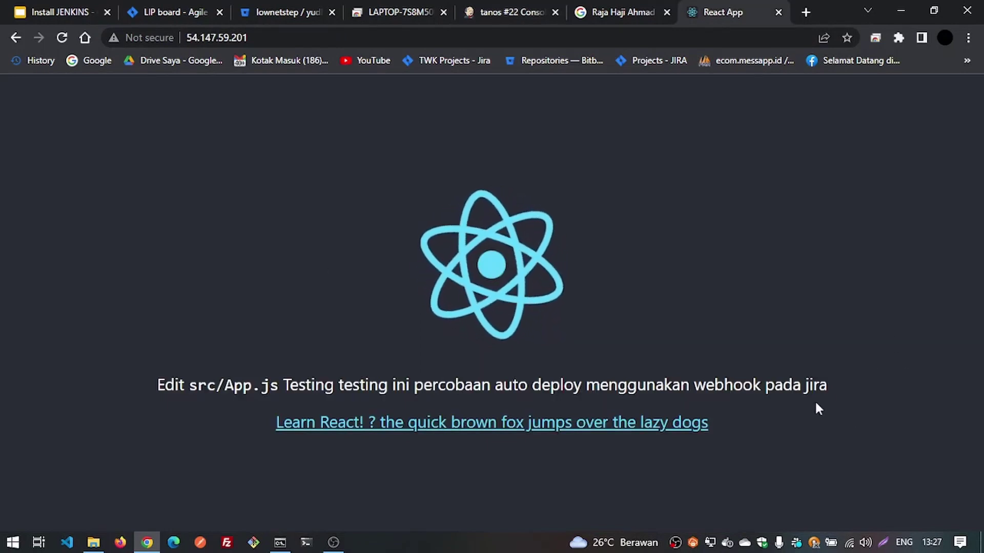
left_click(61, 37)
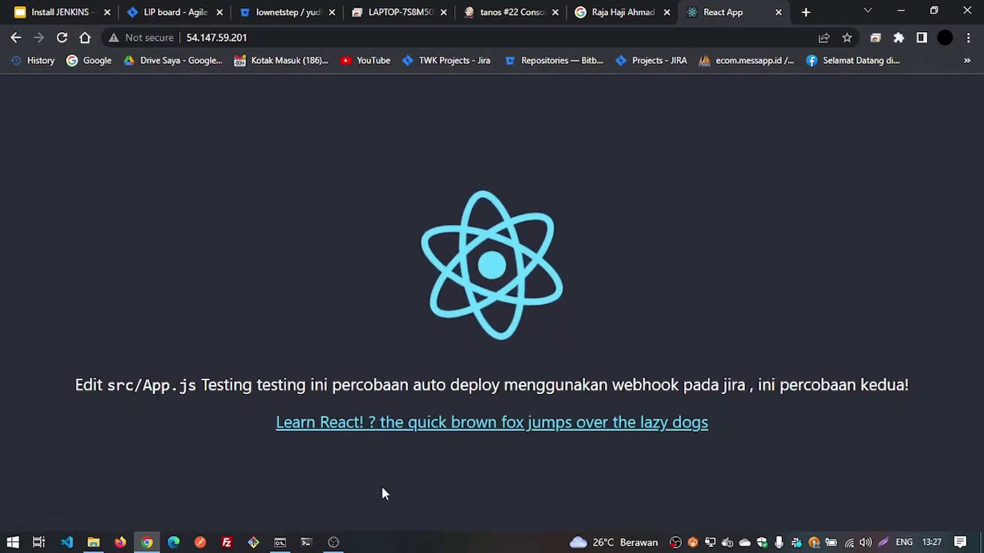
left_click(333, 543)
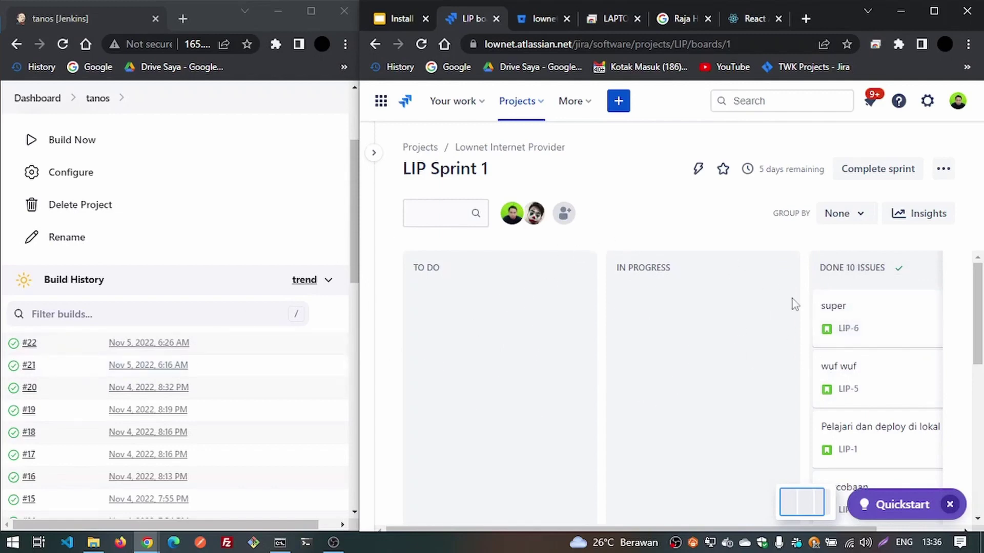
Step: Move issue LIP-6 'super' from Done to In Progress on the Jira board and back to Done
left_click_drag(874, 318, 642, 320)
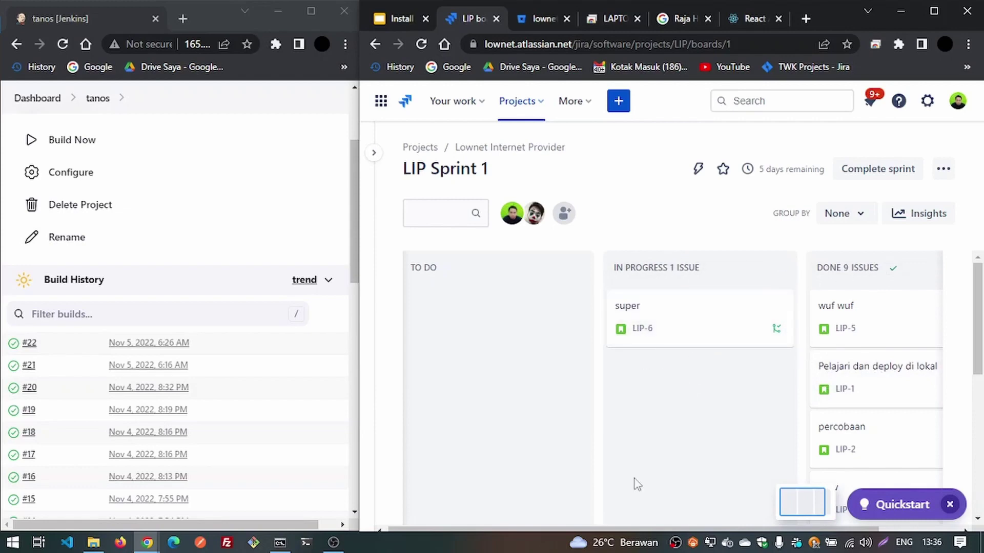
left_click_drag(689, 312, 836, 313)
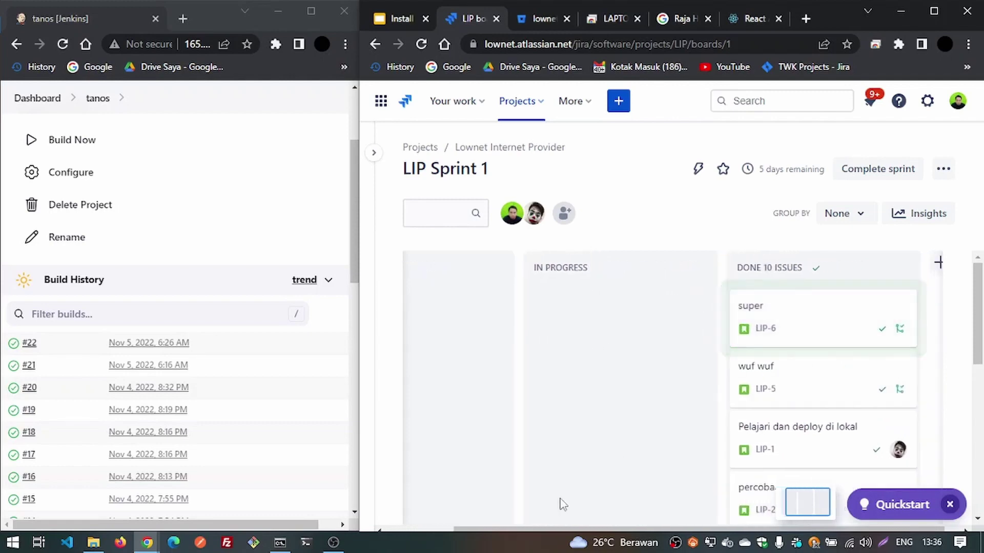